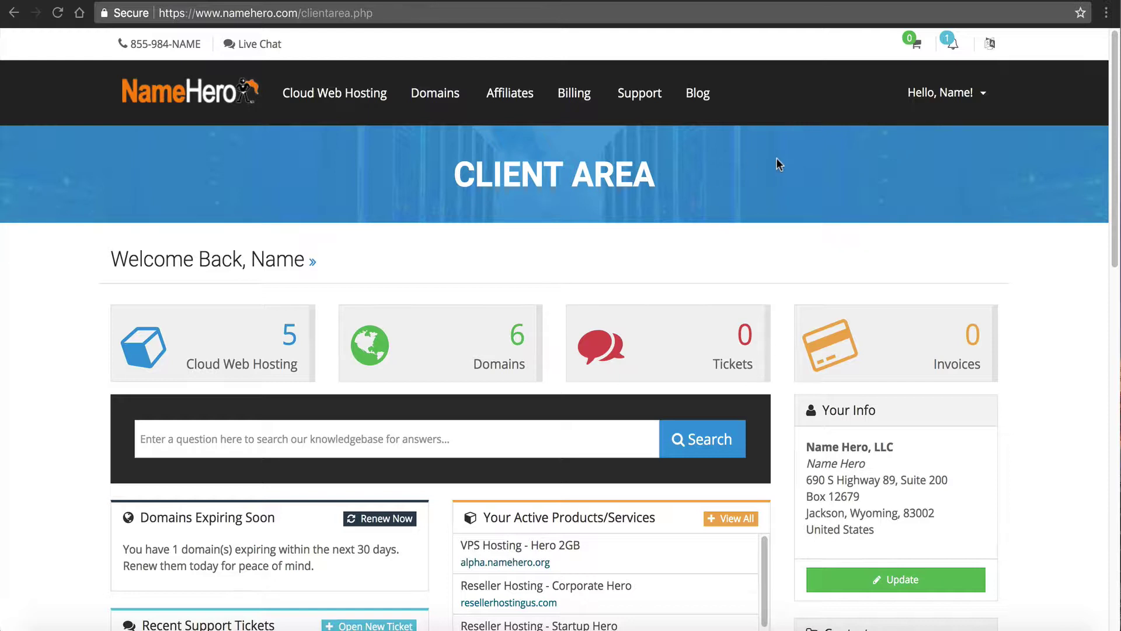
Step: Open Cloud Web Hosting, then the Hero 2GB VPS, and scroll to its Upgrade/Downgrade options
left_click(165, 348)
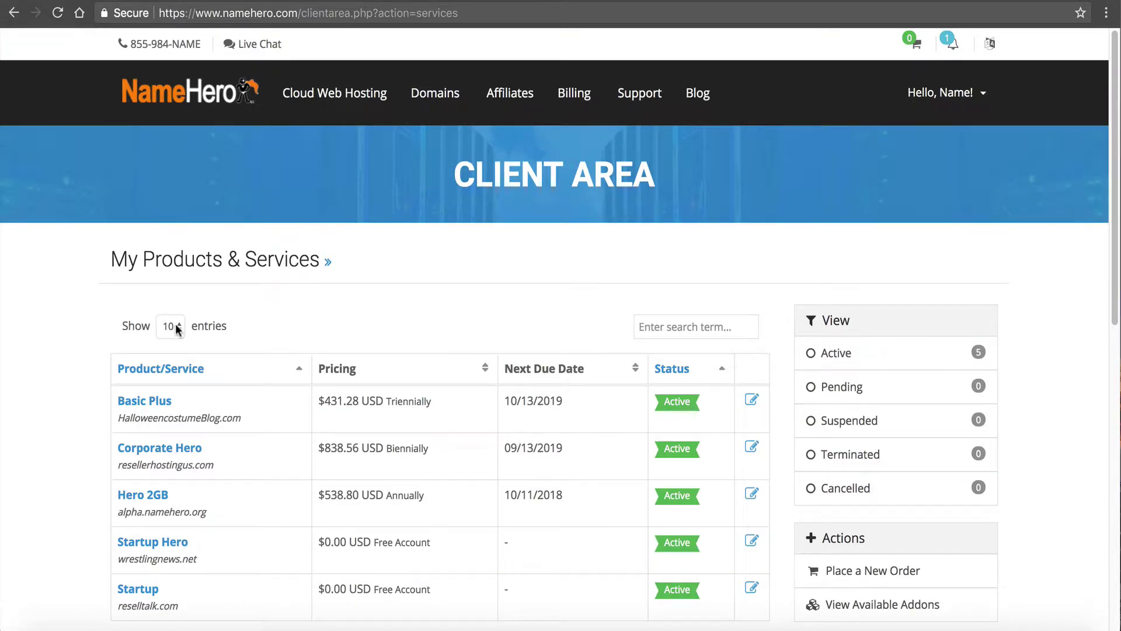
left_click(161, 496)
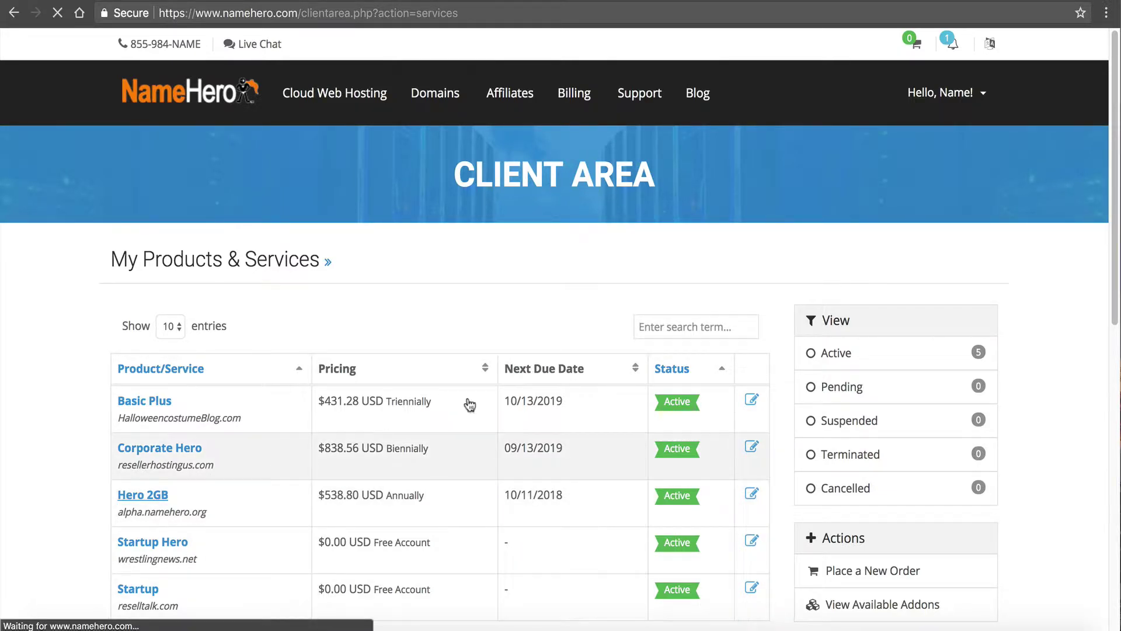
scroll(585, 300, "down", 2)
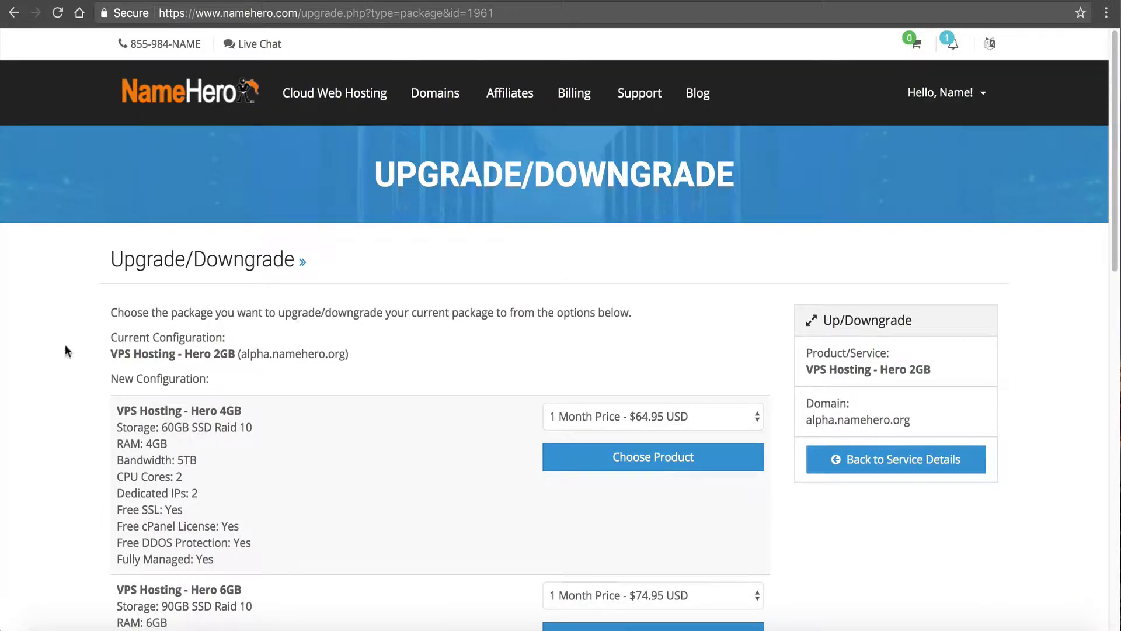
Step: Pick VPS Hosting - Hero 4GB as the upgrade and place the $238.34 order
left_click_drag(113, 356, 303, 371)
left_click(284, 397)
scroll(205, 396, "down", 1)
scroll(205, 397, "down", 2)
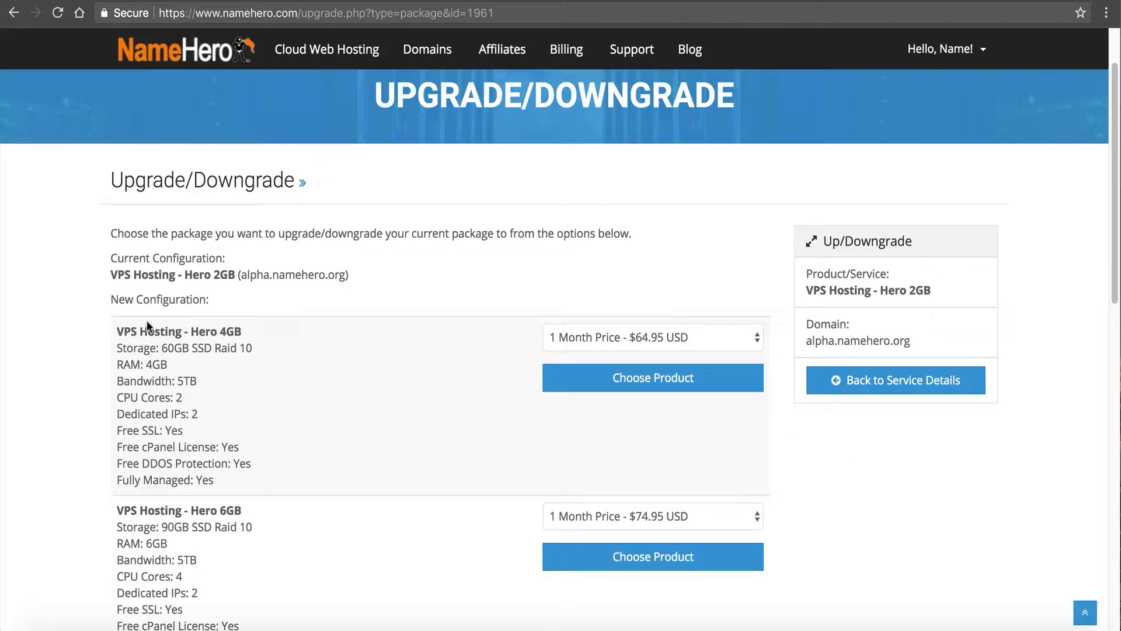
left_click_drag(119, 329, 318, 332)
left_click(623, 382)
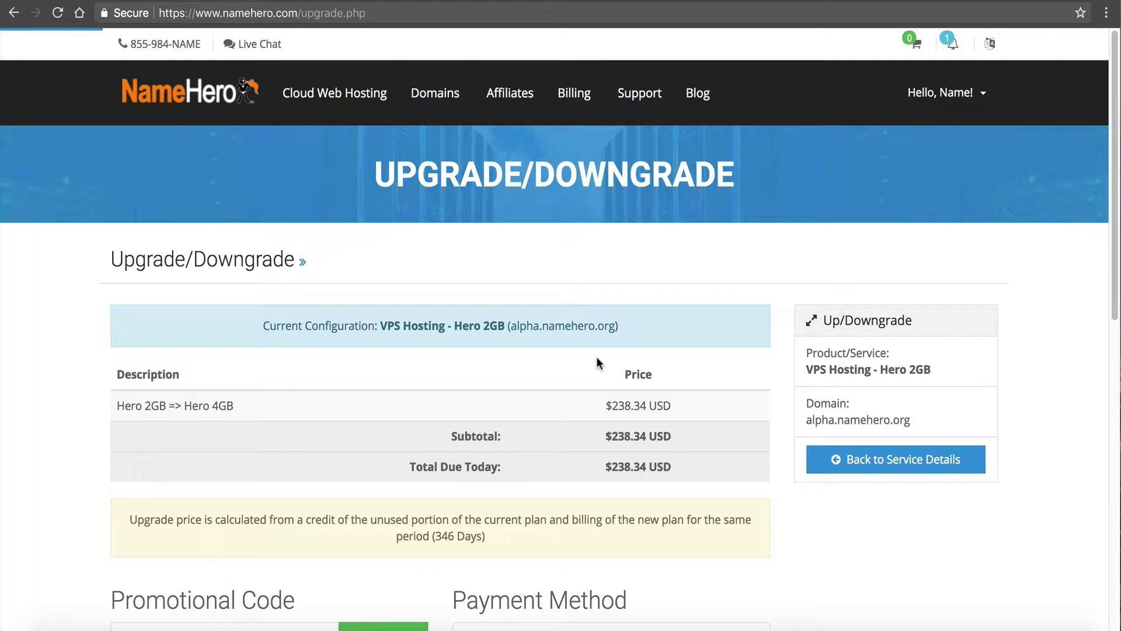
scroll(410, 379, "down", 5)
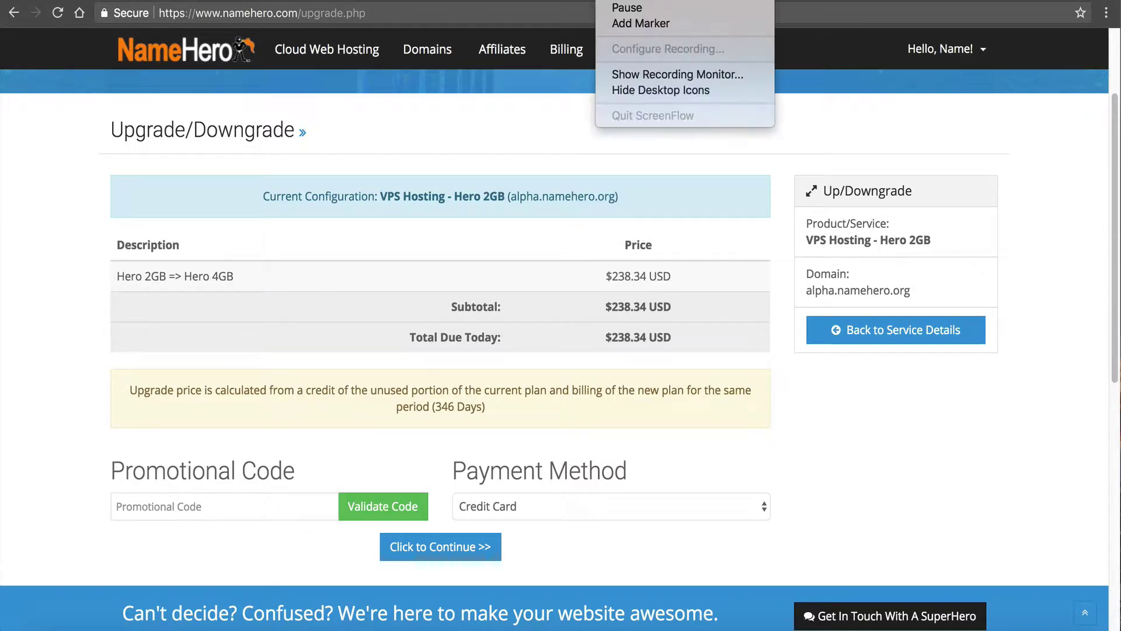
left_click(649, 5)
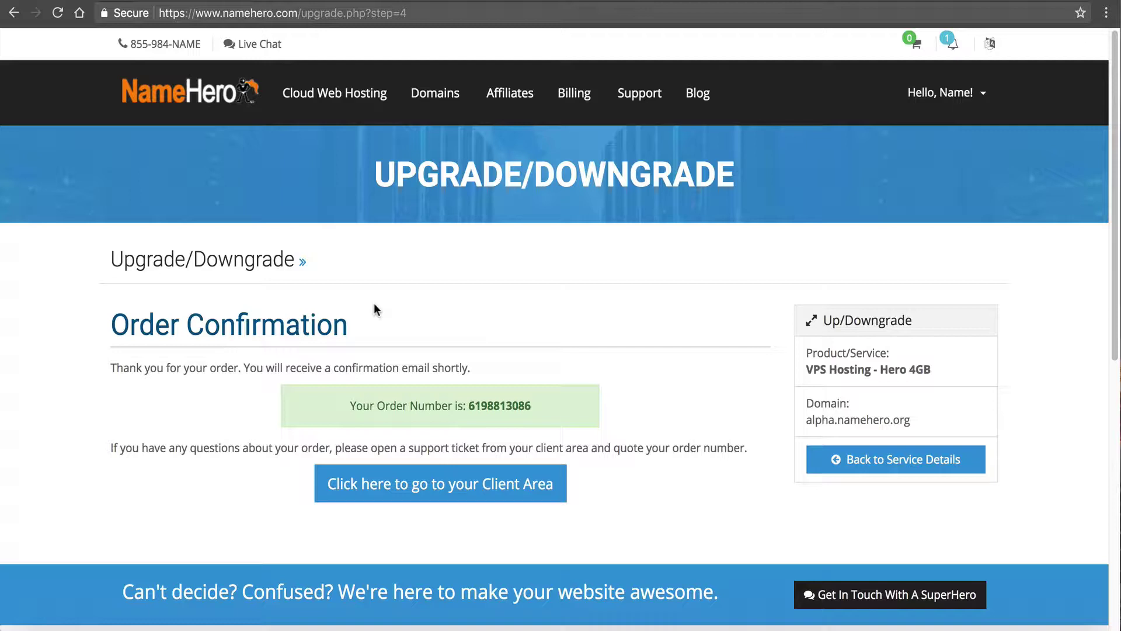
Step: Return to the client area and open the upgraded Hero 4GB VPS service details
left_click(502, 498)
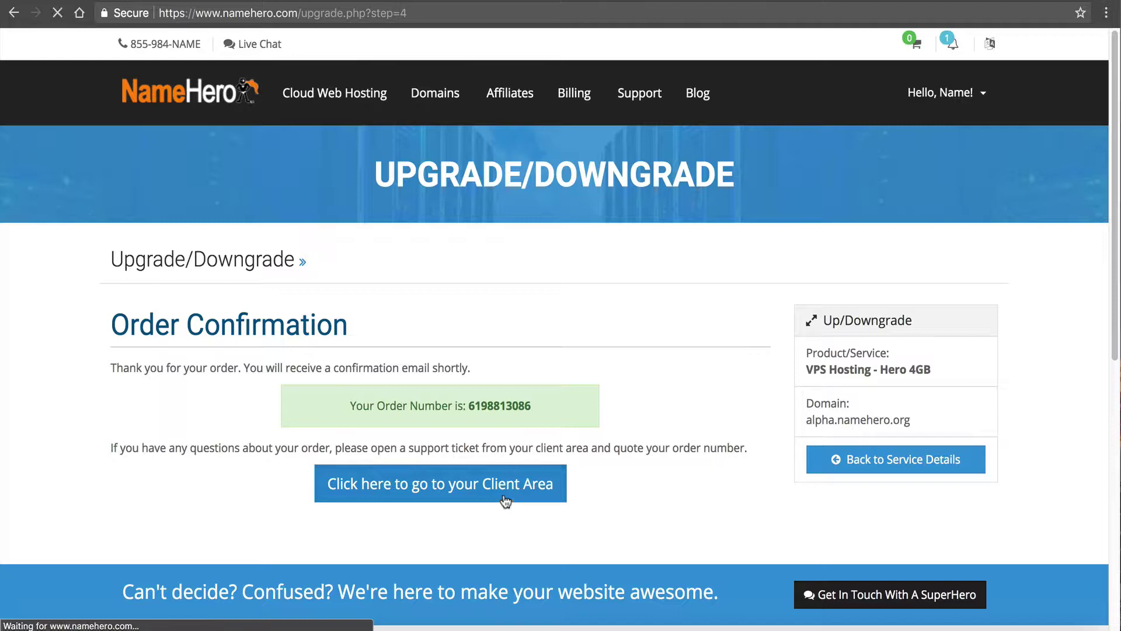
left_click(240, 321)
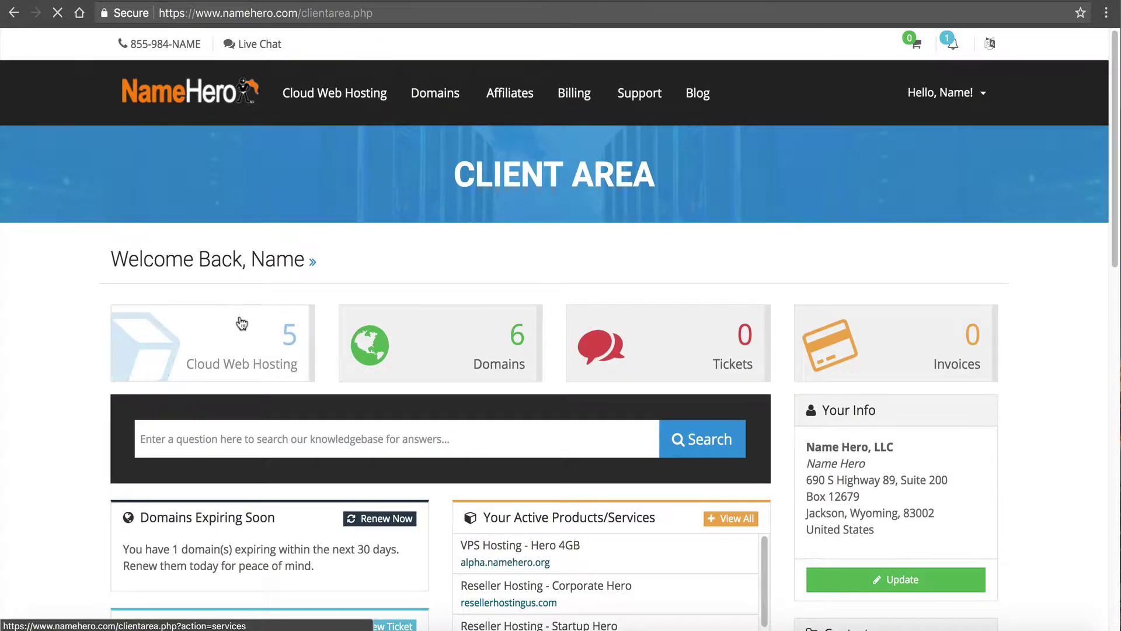
left_click(154, 495)
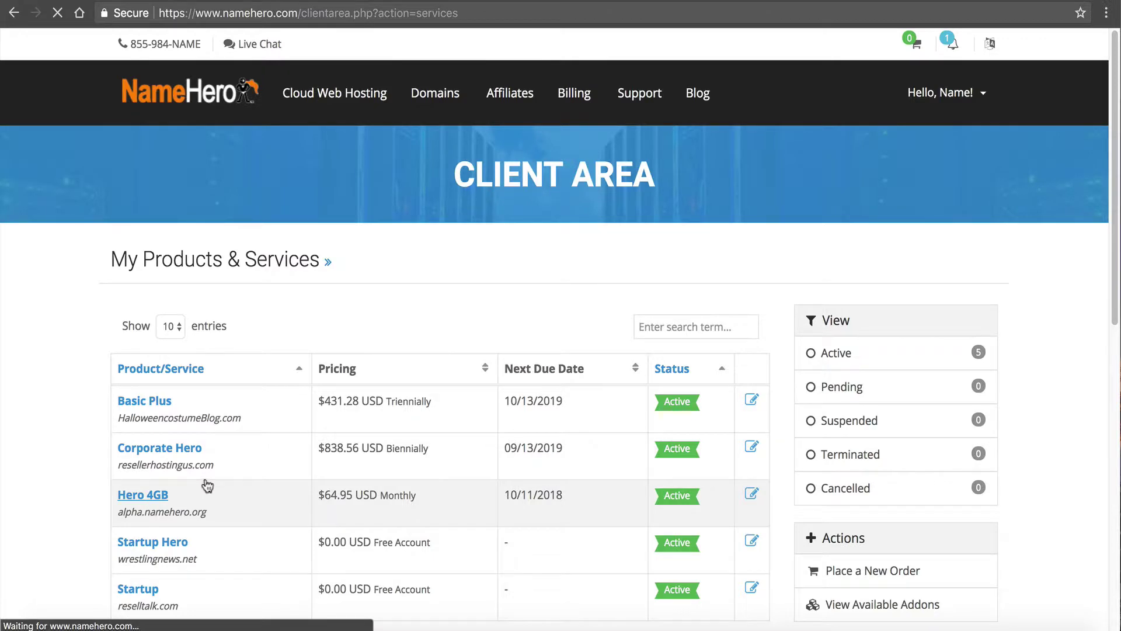
scroll(324, 450, "down", 5)
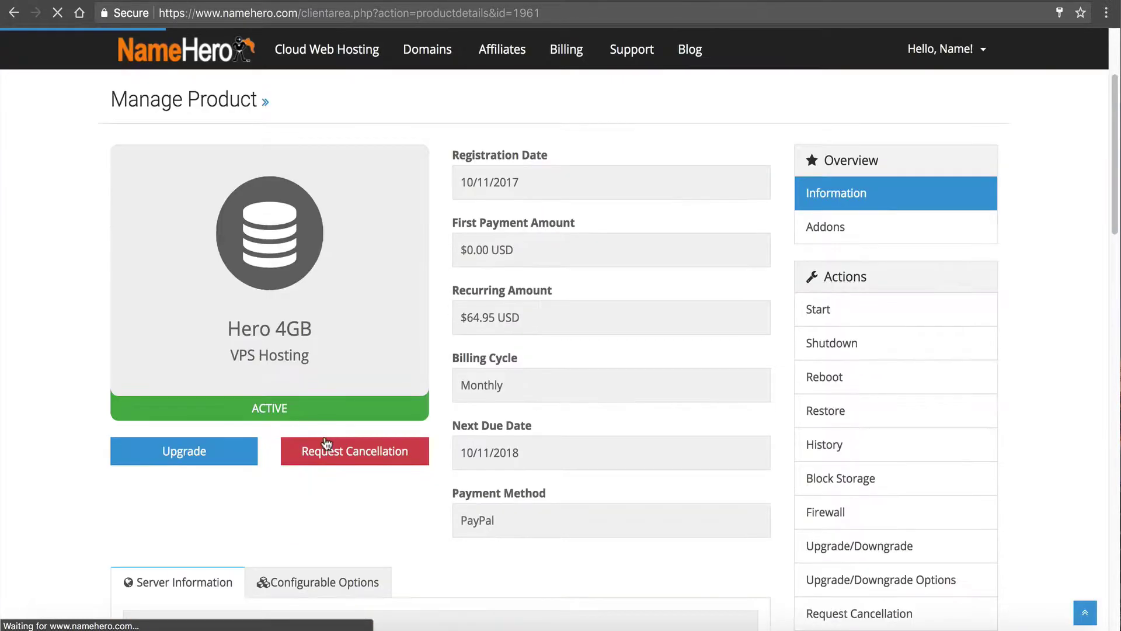
scroll(356, 401, "down", 10)
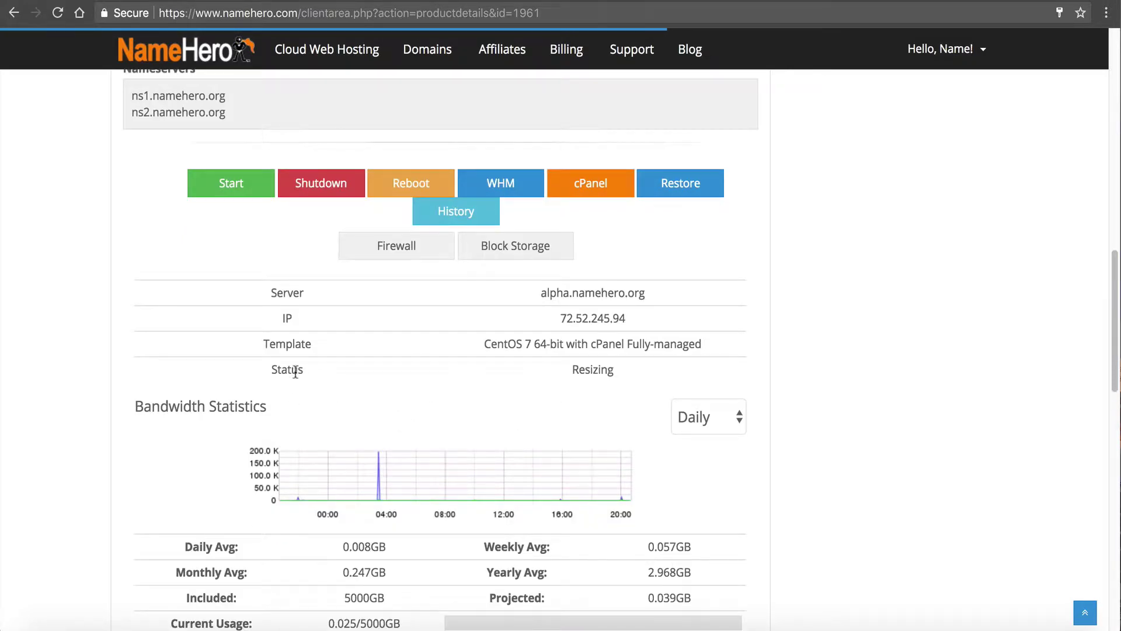
Step: Check that the server's Status row reads Resizing
left_click_drag(270, 369, 308, 369)
left_click_drag(570, 367, 429, 373)
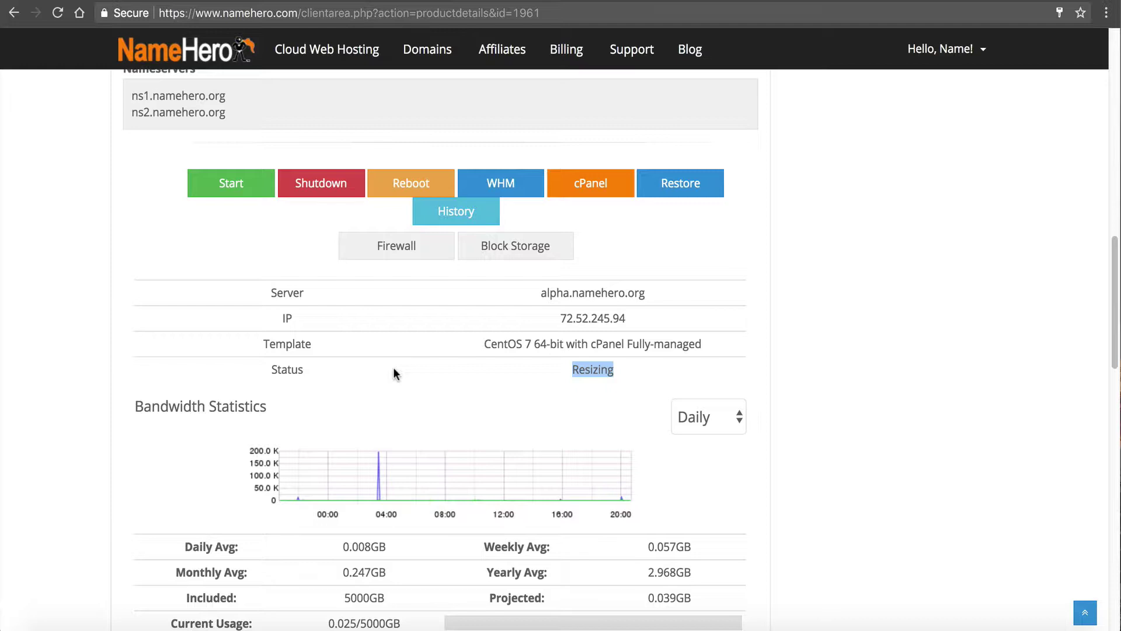
left_click(392, 383)
scroll(397, 377, "down", 2)
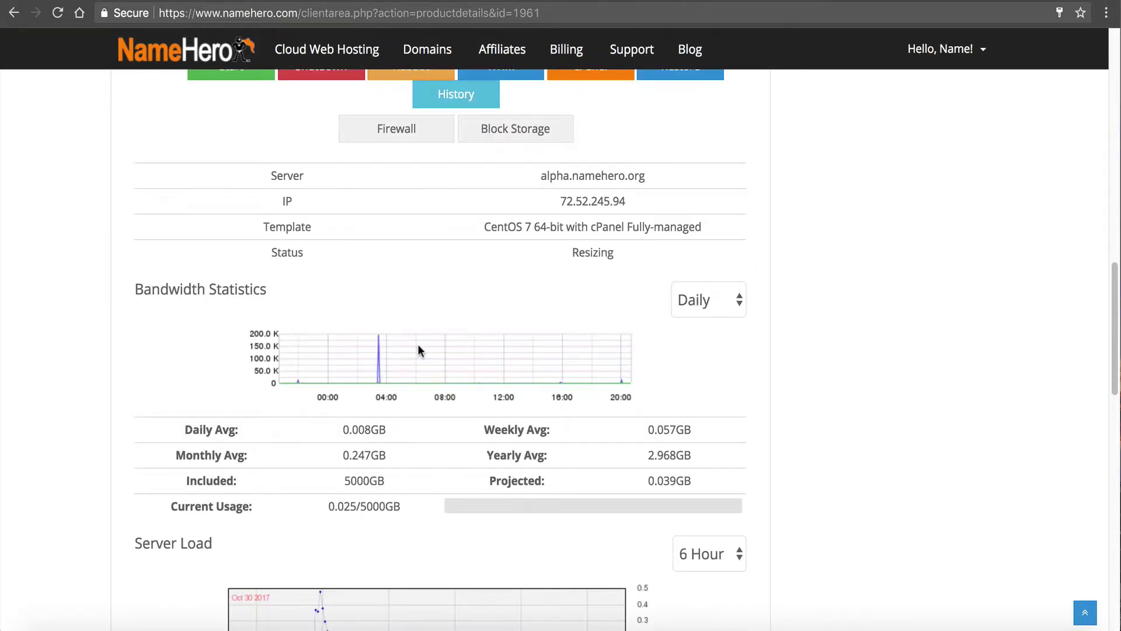
scroll(484, 307, "up", 1)
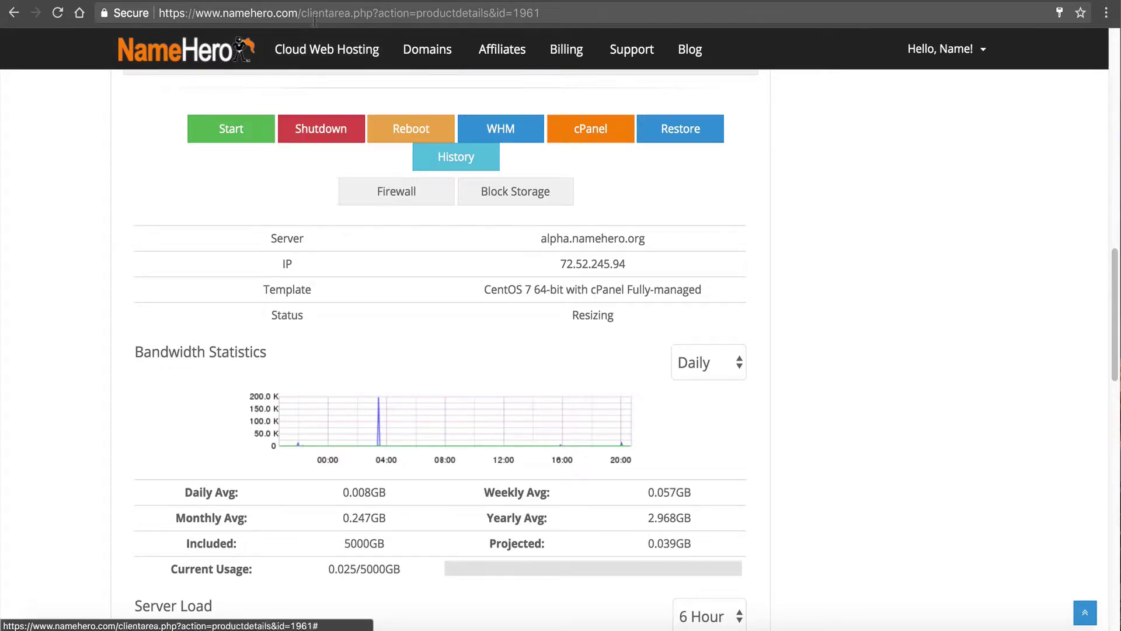
Step: Compare the Hero VPS plan cards, then return to the Hero 4GB page showing status Running
left_click(321, 88)
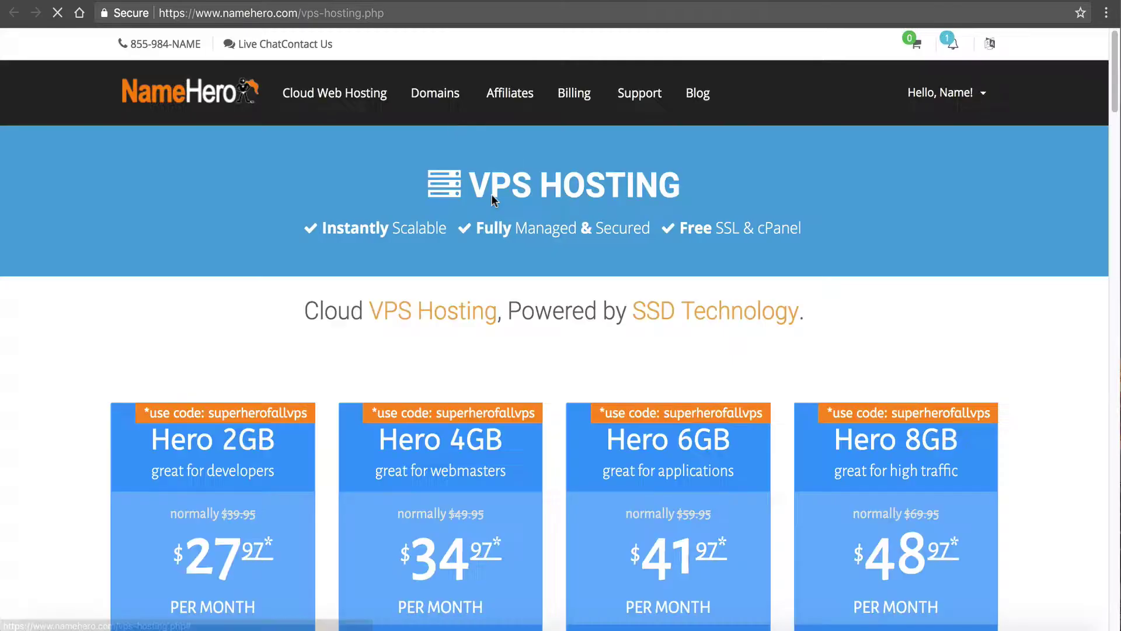
scroll(226, 300, "down", 5)
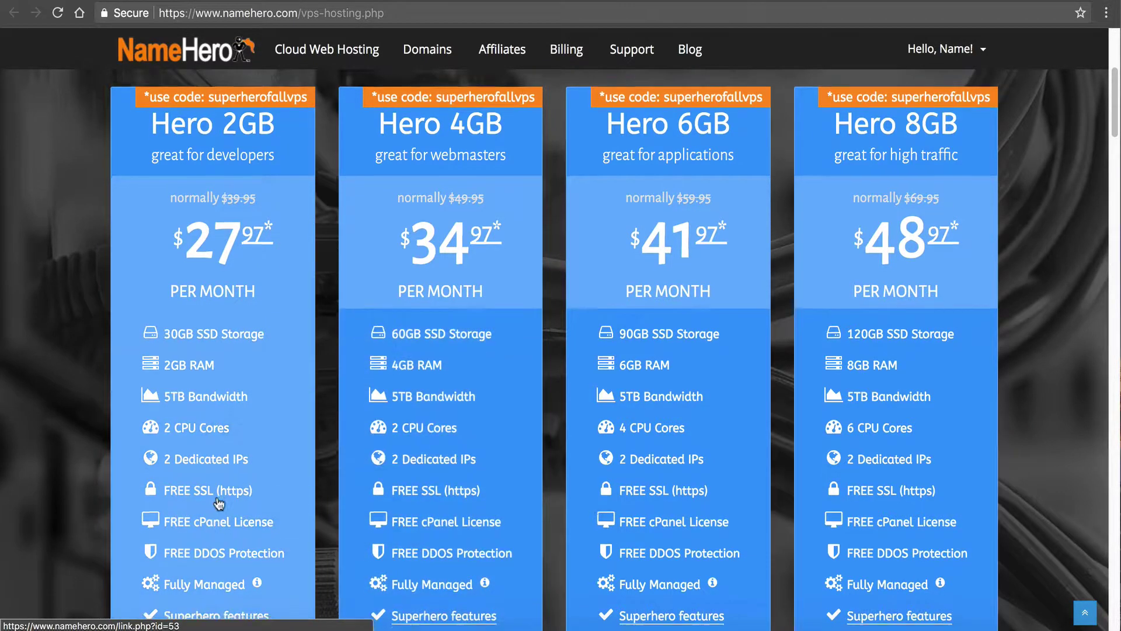
scroll(350, 409, "down", 2)
scroll(390, 334, "up", 1)
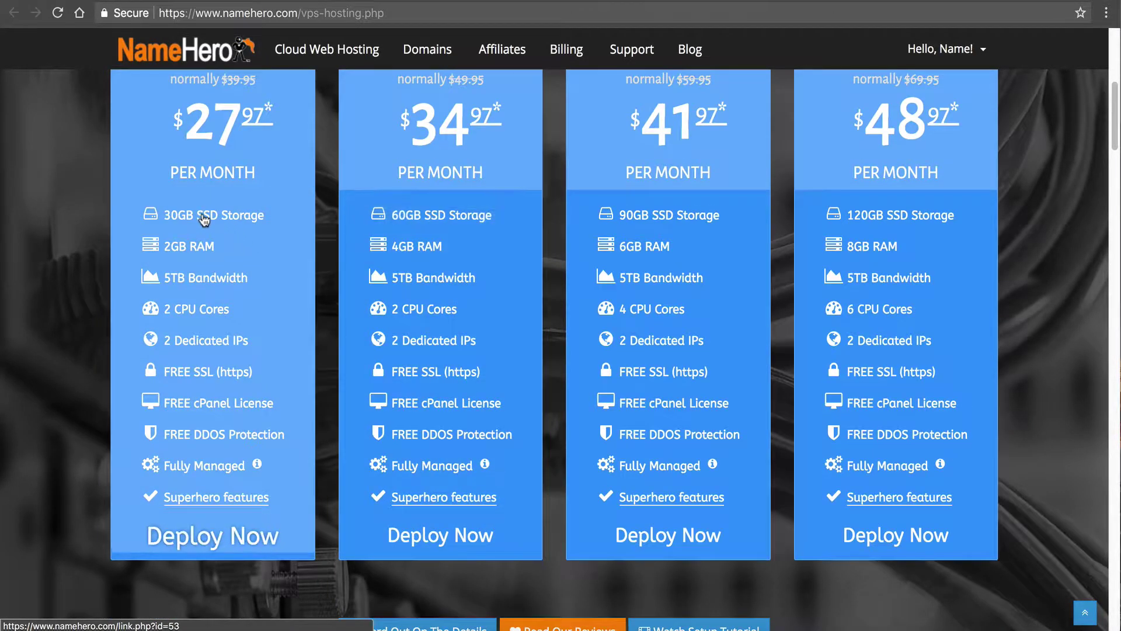
scroll(411, 217, "up", 2)
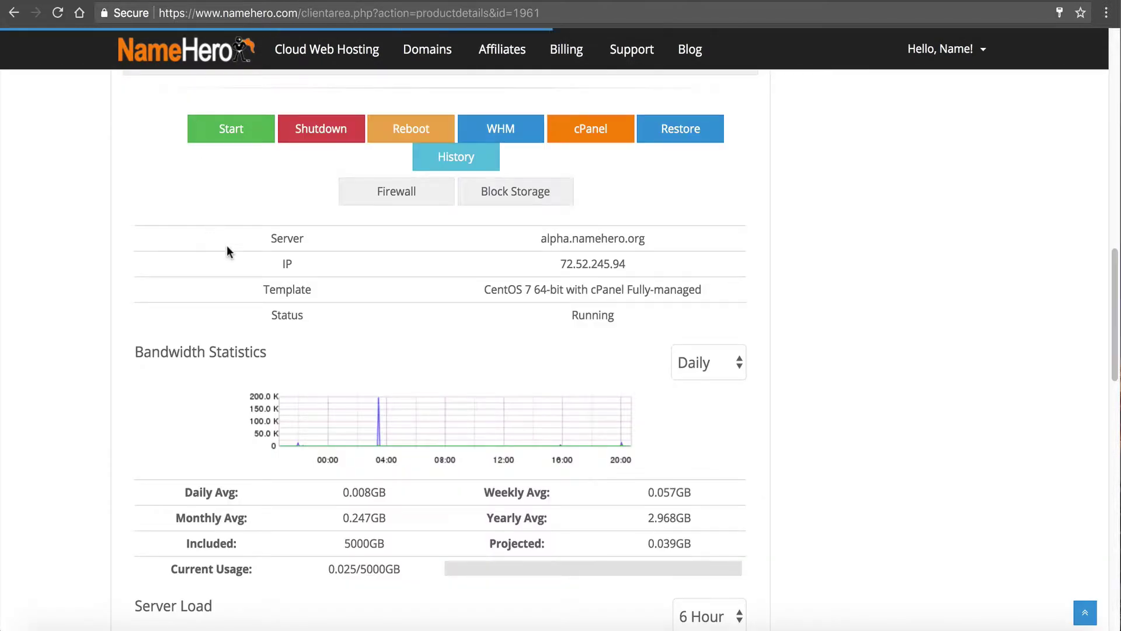
Step: Set the VPS firewall to Disable Firewall and save until 'Firewall updated' is shown
scroll(211, 302, "up", 1)
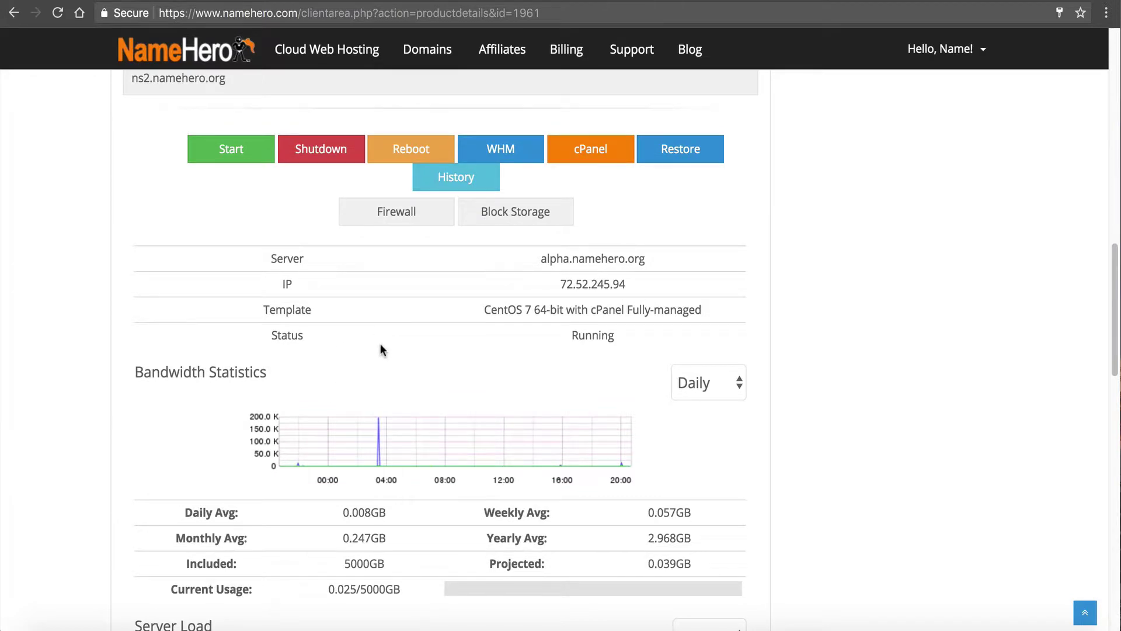
scroll(381, 349, "up", 15)
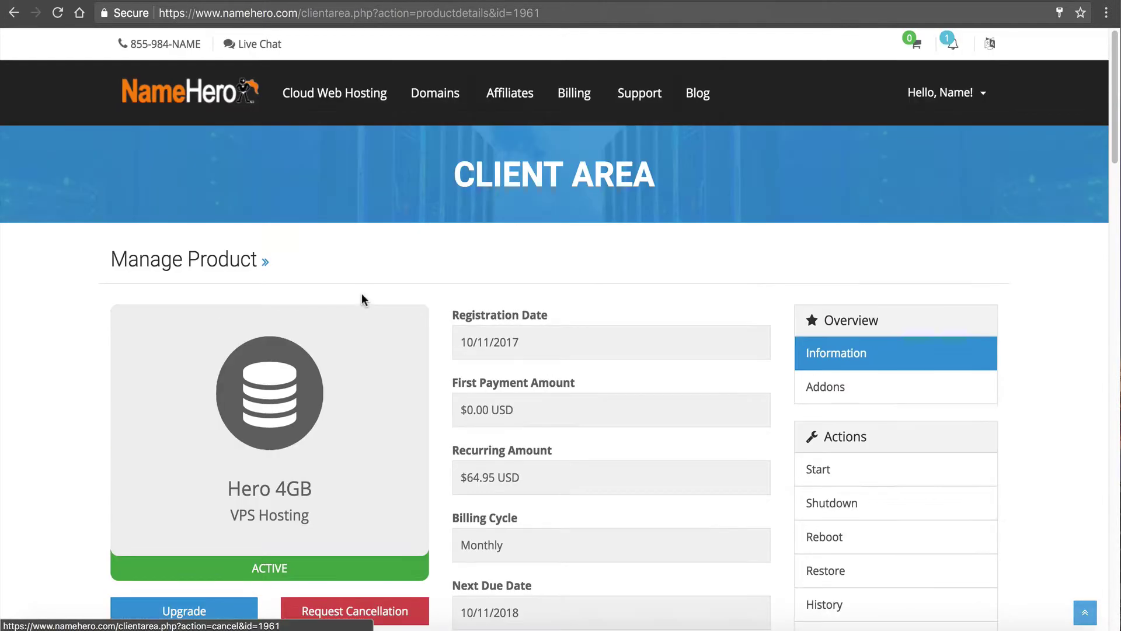
scroll(363, 296, "down", 8)
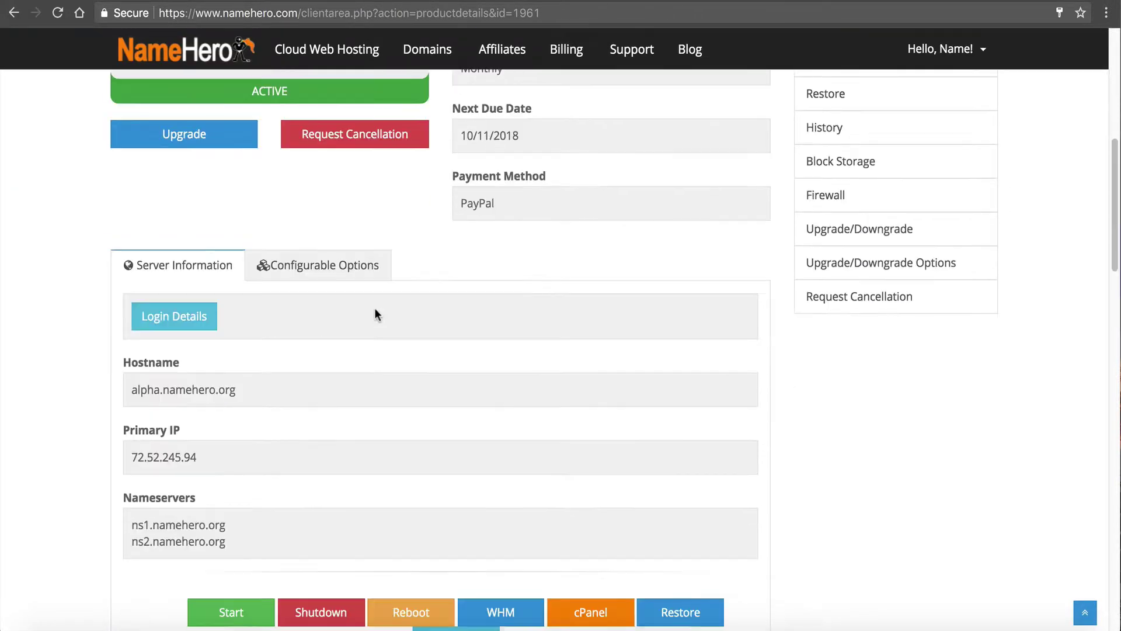
scroll(374, 307, "down", 2)
left_click(357, 584)
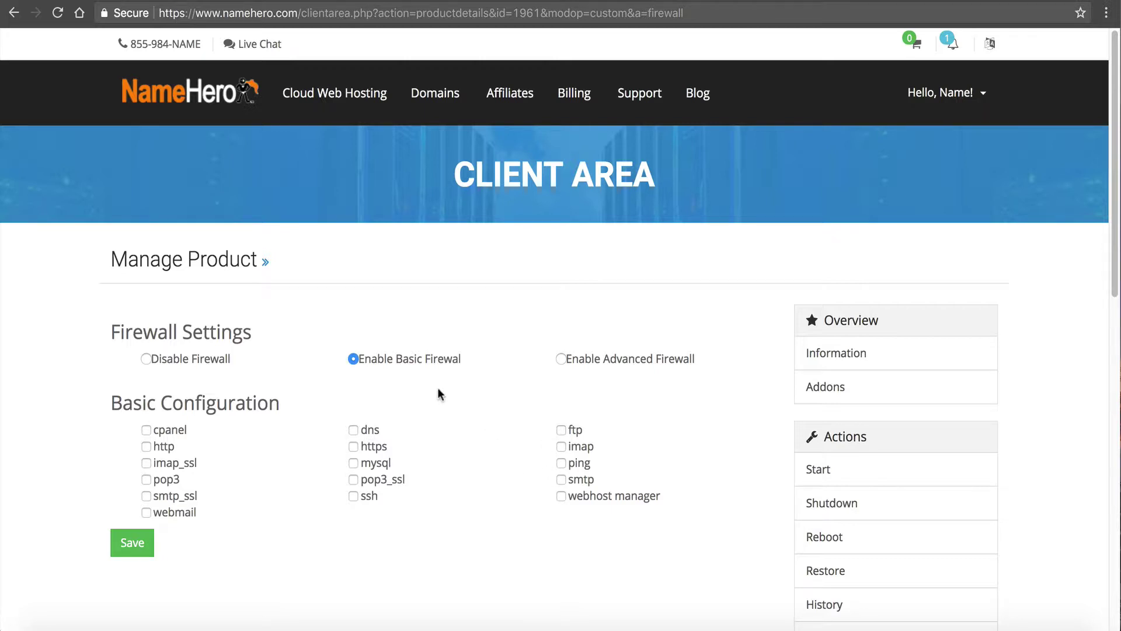
left_click(147, 359)
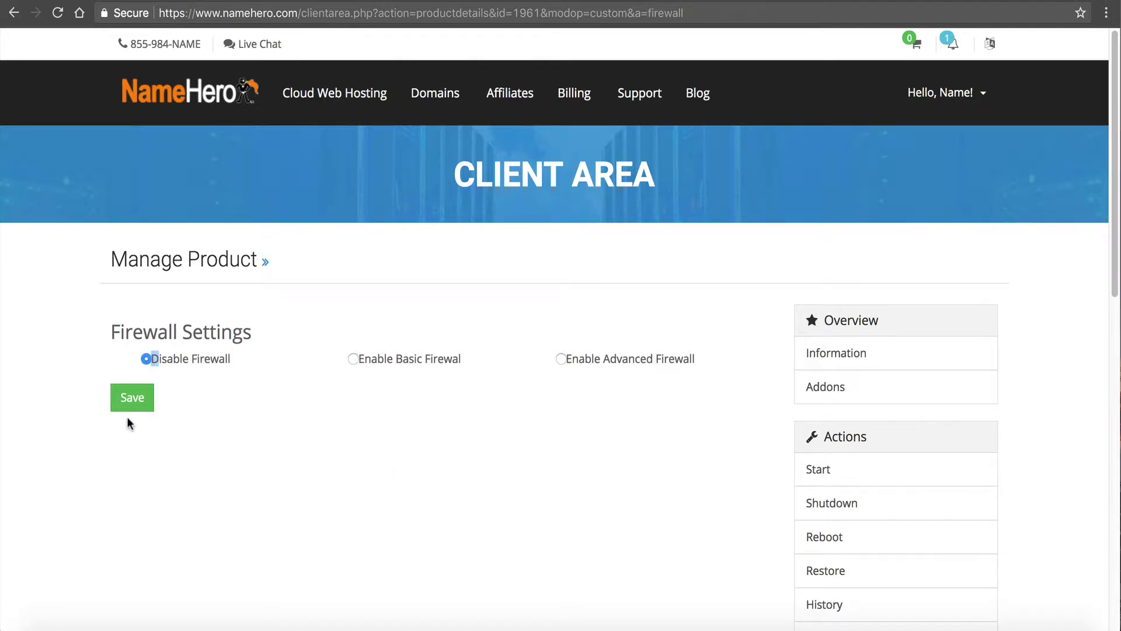
left_click(137, 401)
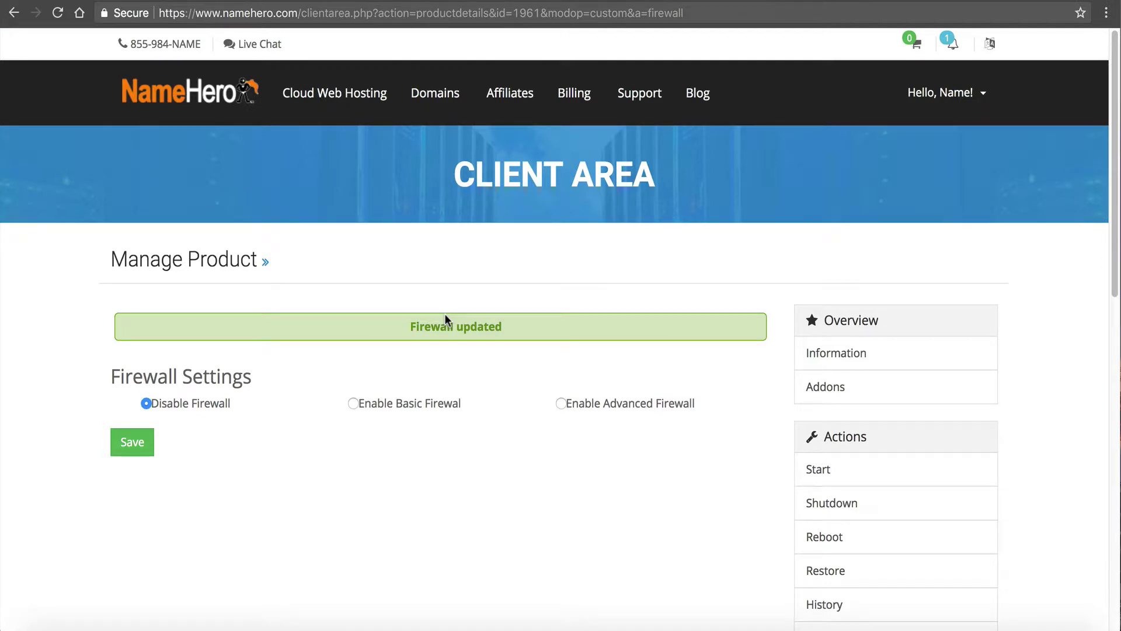
scroll(513, 493, "down", 3)
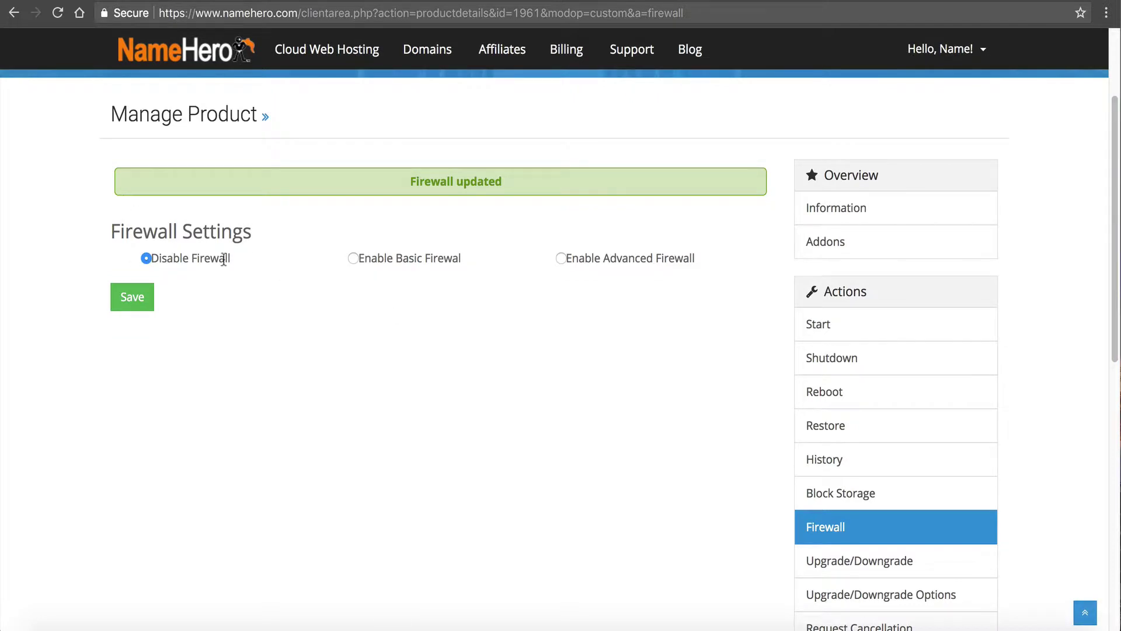
left_click(122, 297)
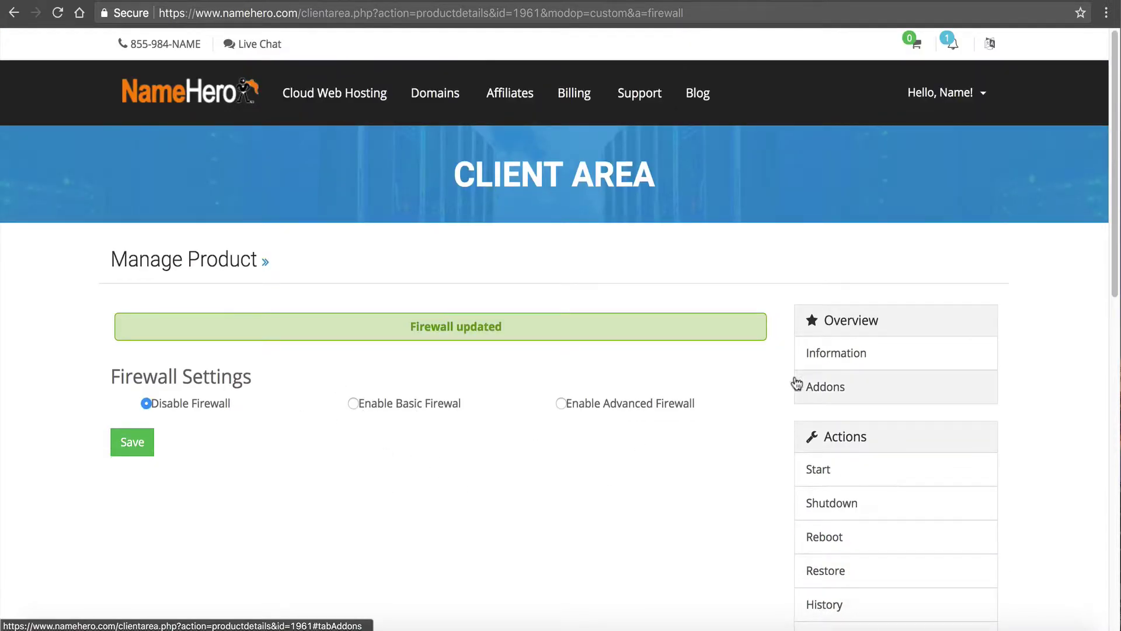
scroll(451, 420, "down", 7)
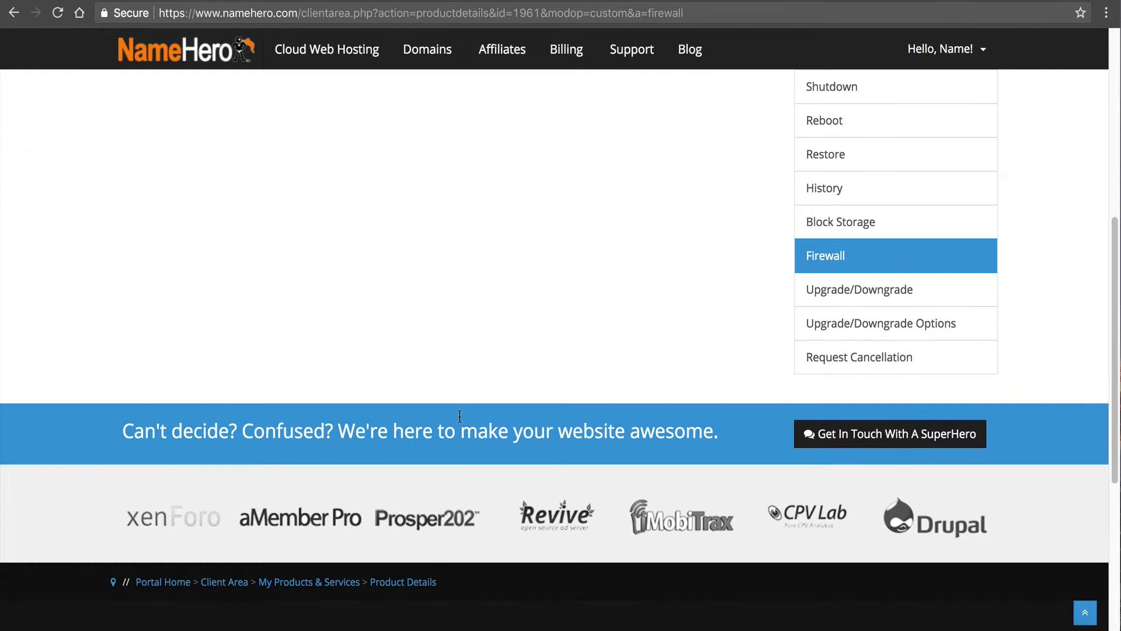
Step: Reload the firewall page, then reopen the Hero 4GB product page from Cloud Web Hosting services
scroll(460, 416, "up", 7)
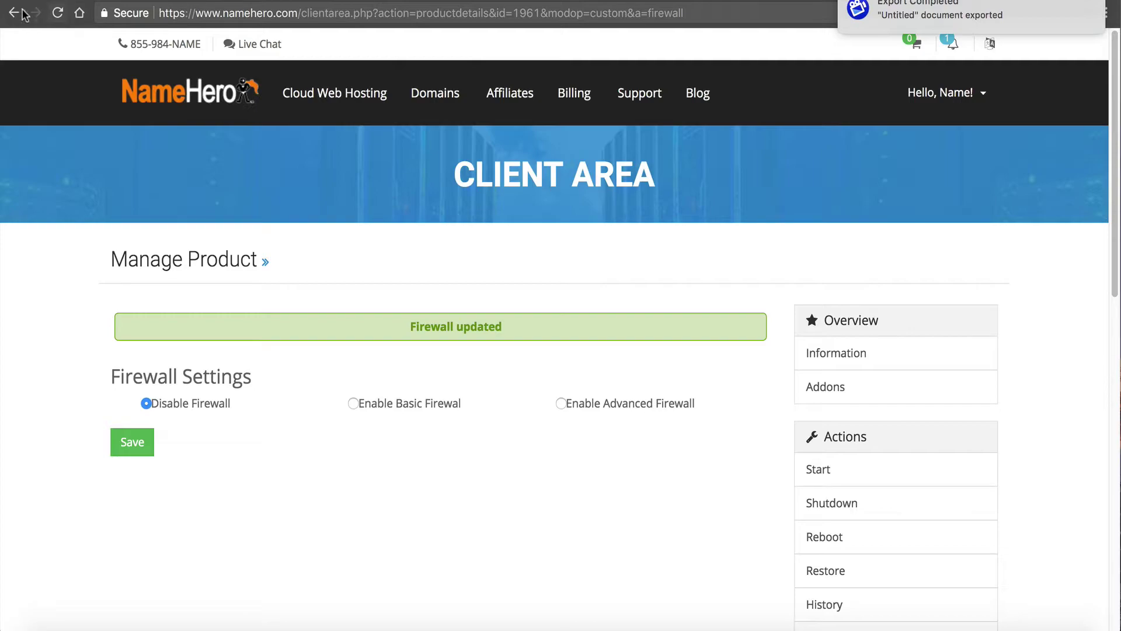
left_click(14, 12)
left_click(166, 12)
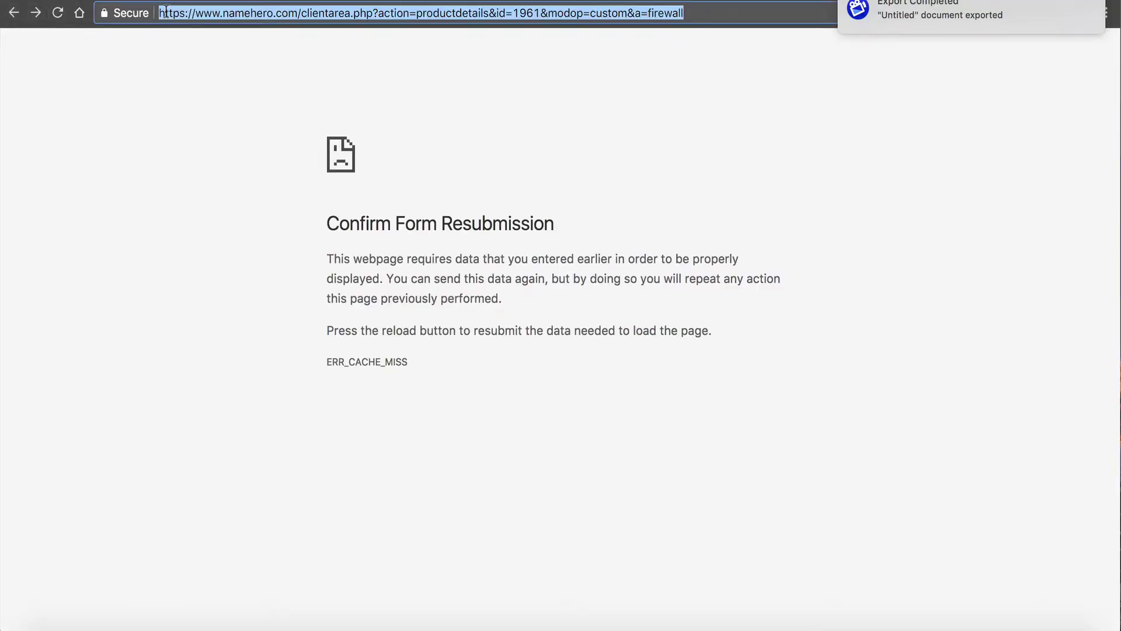
key("Return")
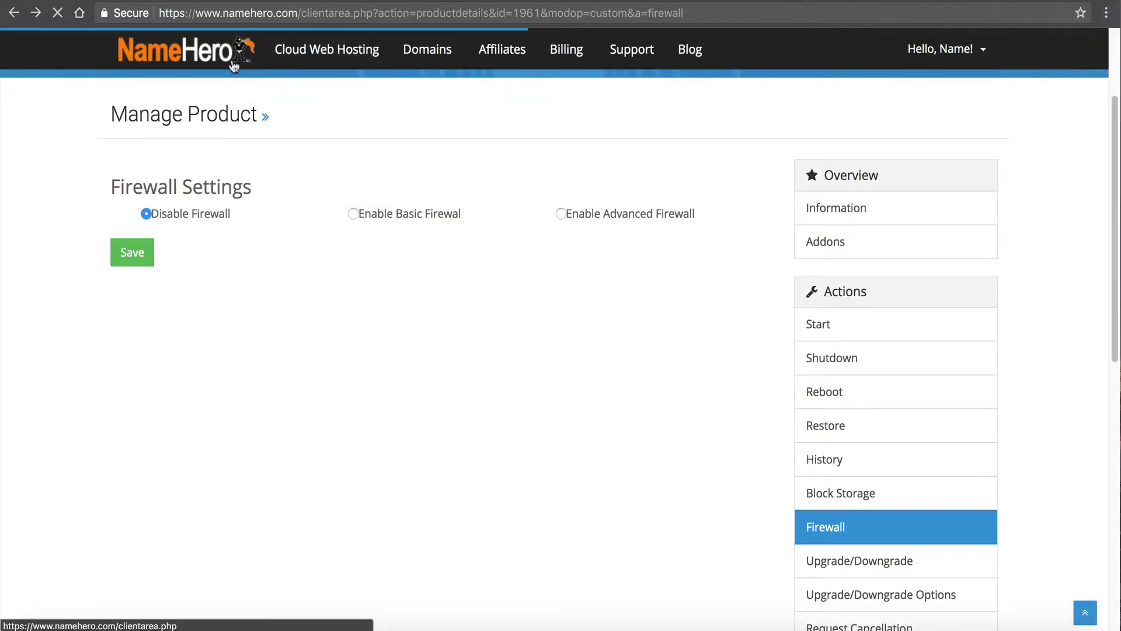
left_click(233, 65)
left_click(186, 318)
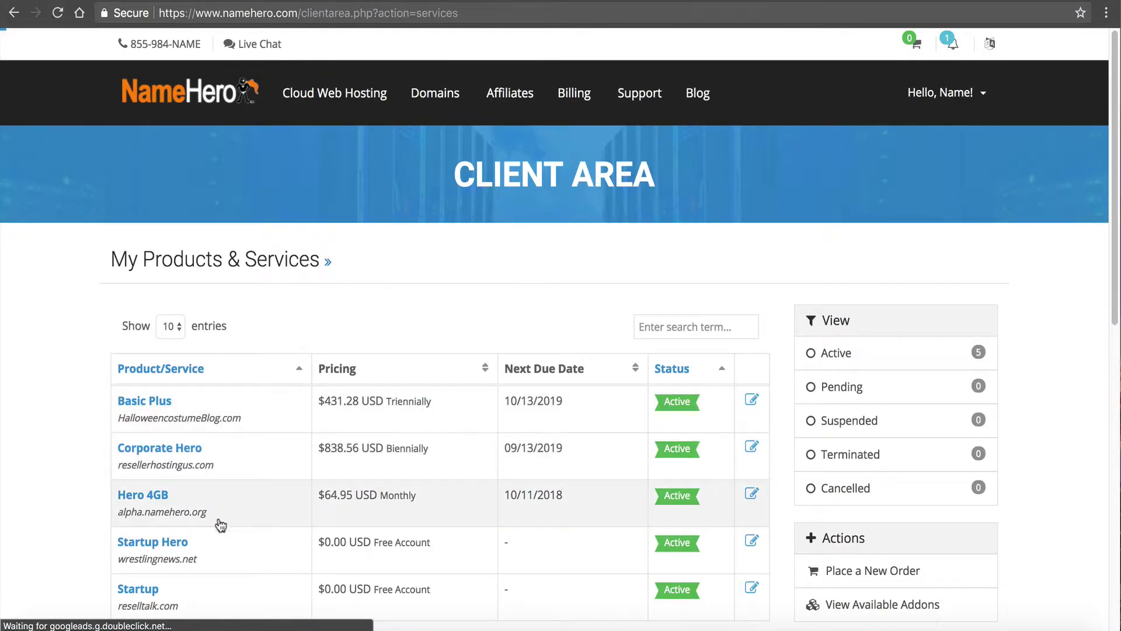
left_click(163, 495)
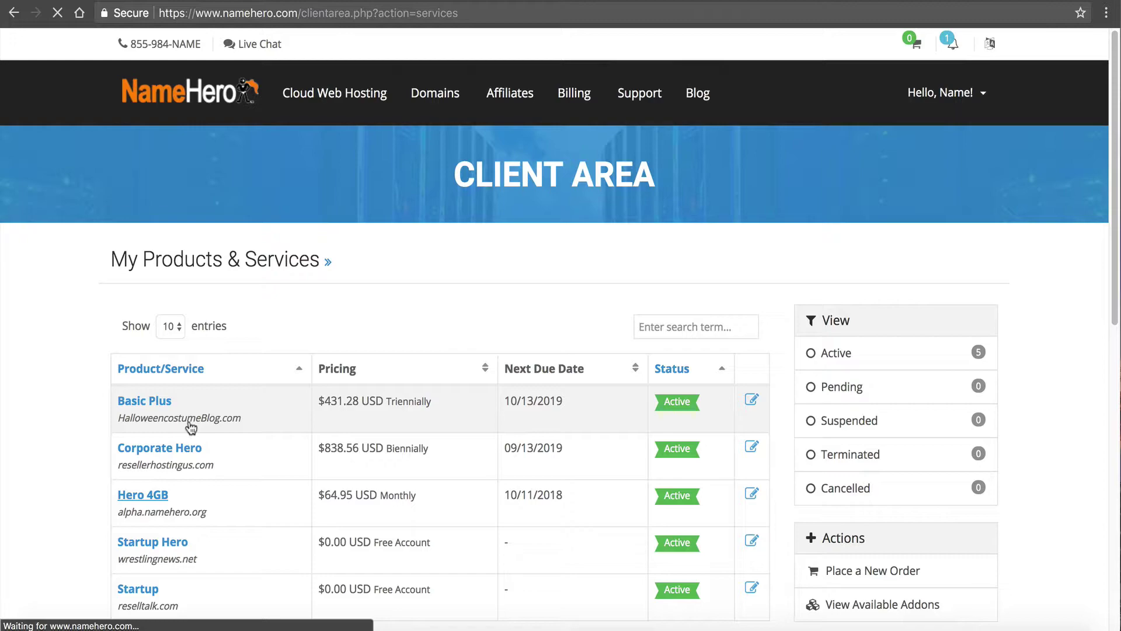
scroll(209, 397, "down", 12)
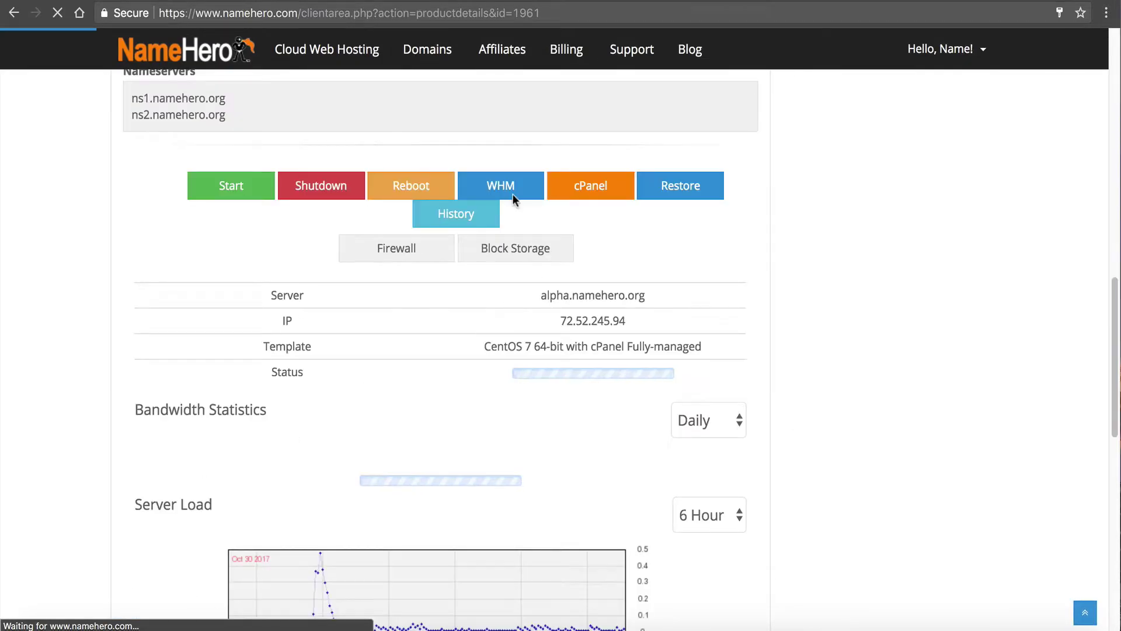
Step: Copy the root password from the Hero 4GB product's Login Details
left_click(513, 195)
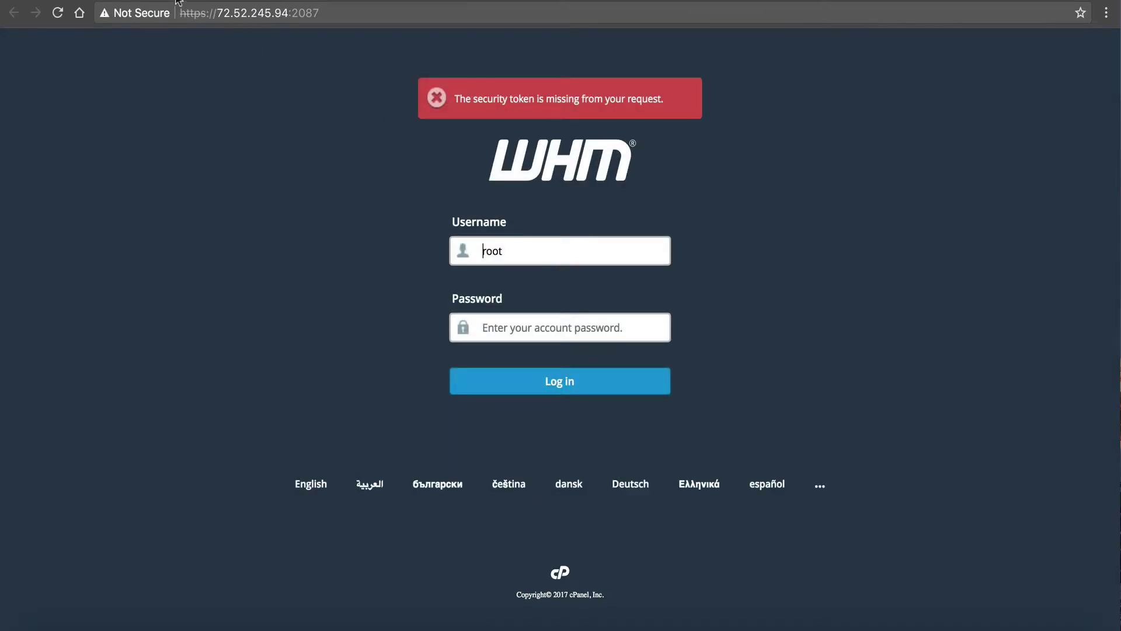
left_click(13, 12)
scroll(216, 230, "up", 5)
left_click(211, 225)
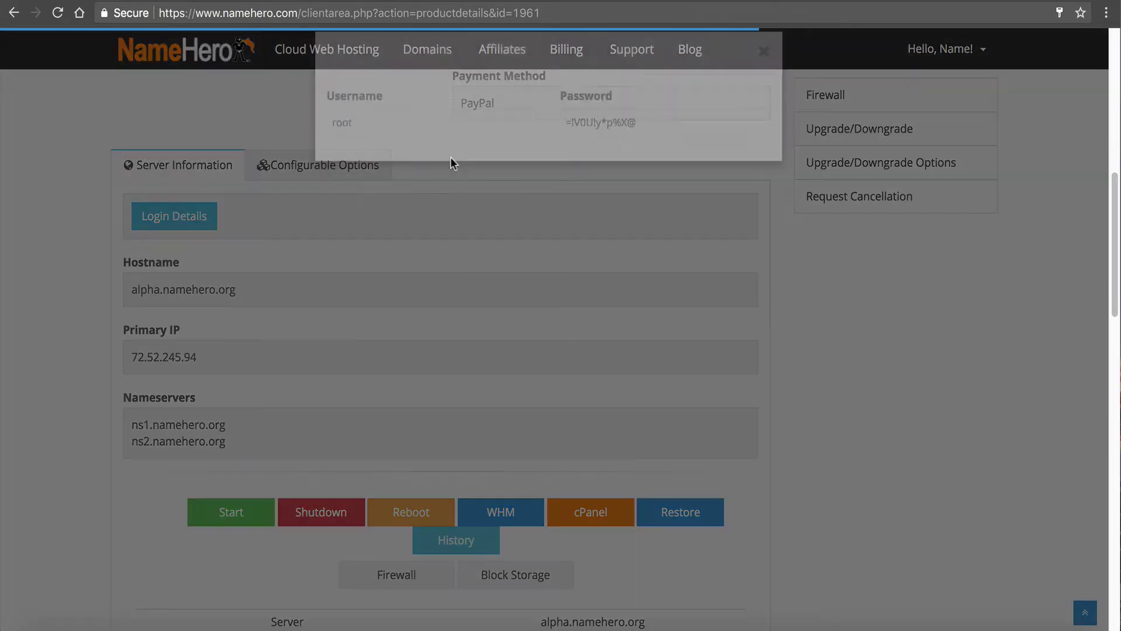
left_click_drag(639, 142, 562, 142)
right_click(583, 145)
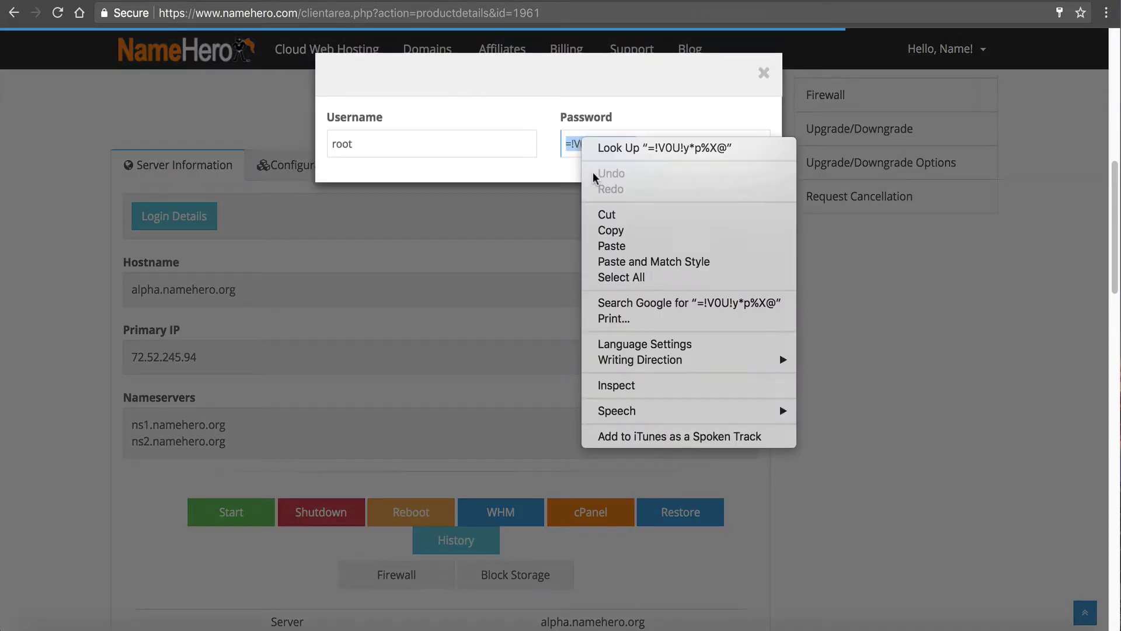
left_click(607, 230)
Step: Paste the root password into the WHM login and sign in
left_click(356, 4)
right_click(505, 331)
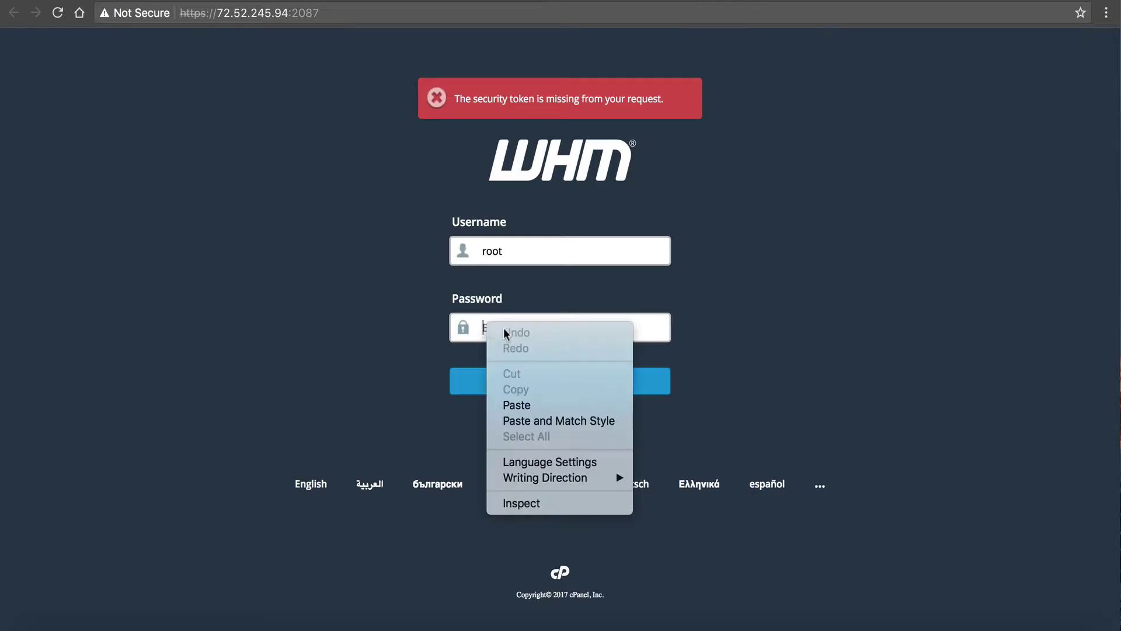
left_click(517, 405)
left_click(513, 376)
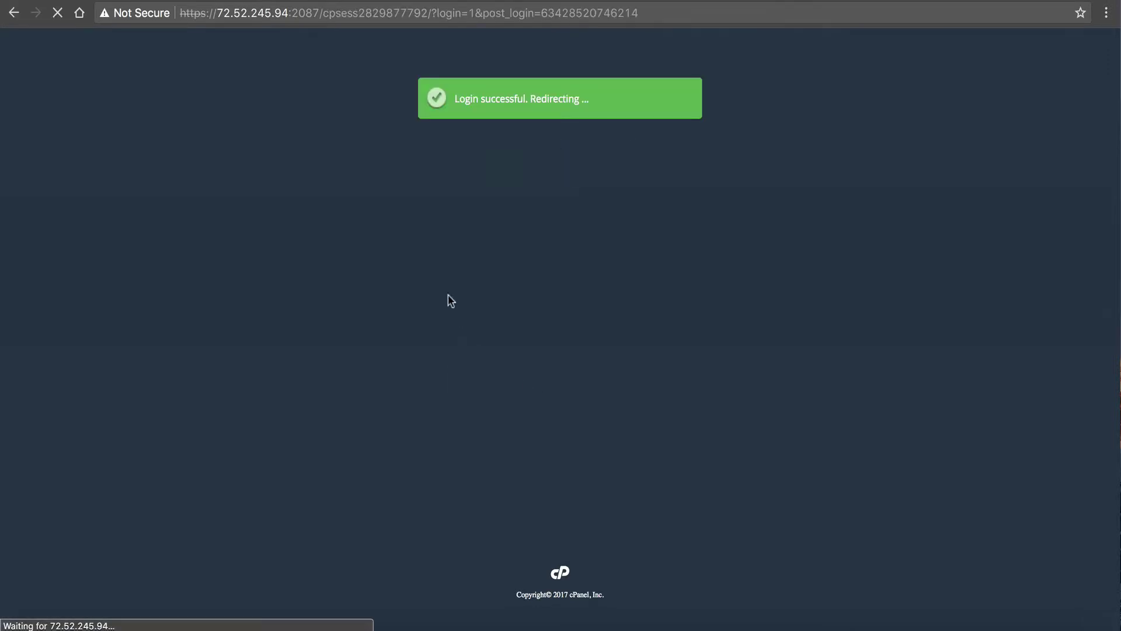
Step: Search 'disk' and open Show Current Disk Usage, noting /dev/vda3 at 58G size
type("si")
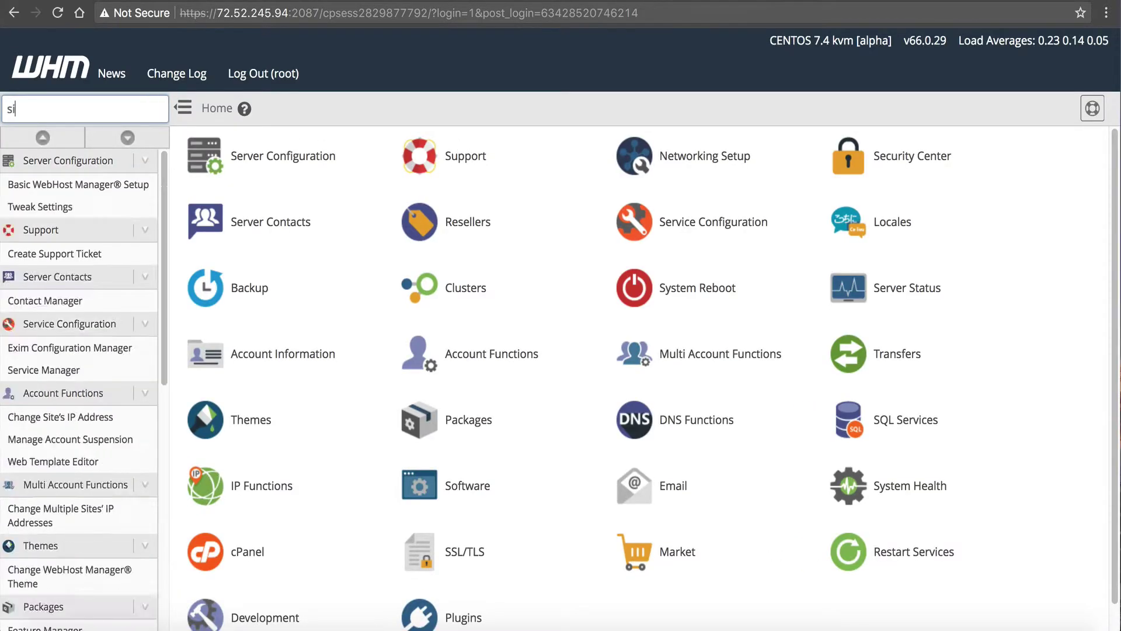
type("l")
key("BackSpace")
key("BackSpace")
key("BackSpace")
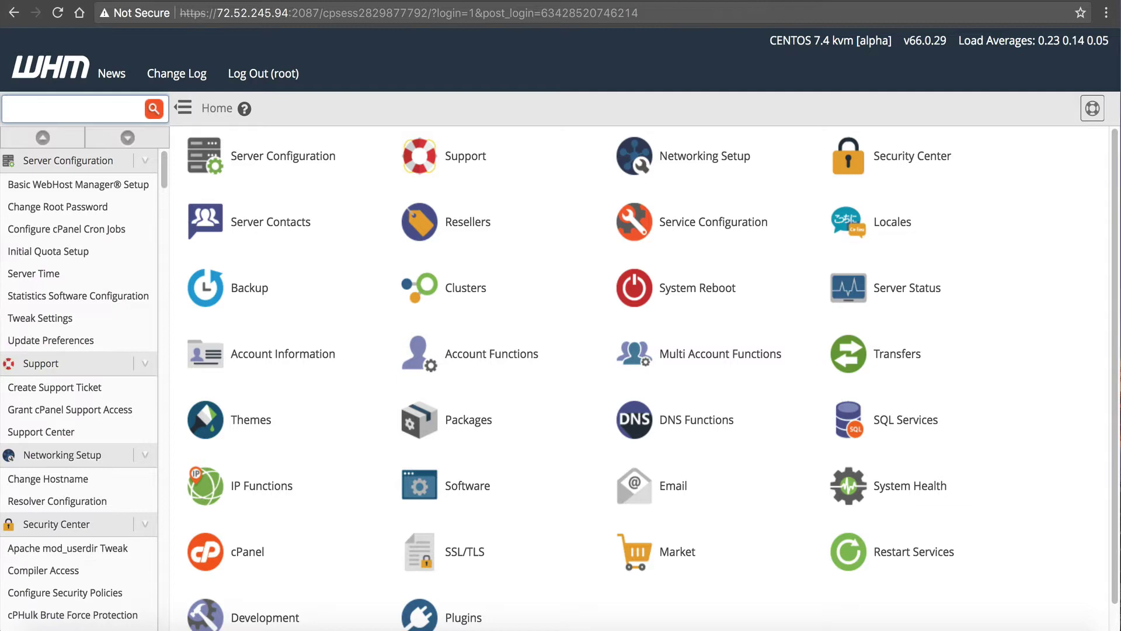
type("disk")
left_click(109, 443)
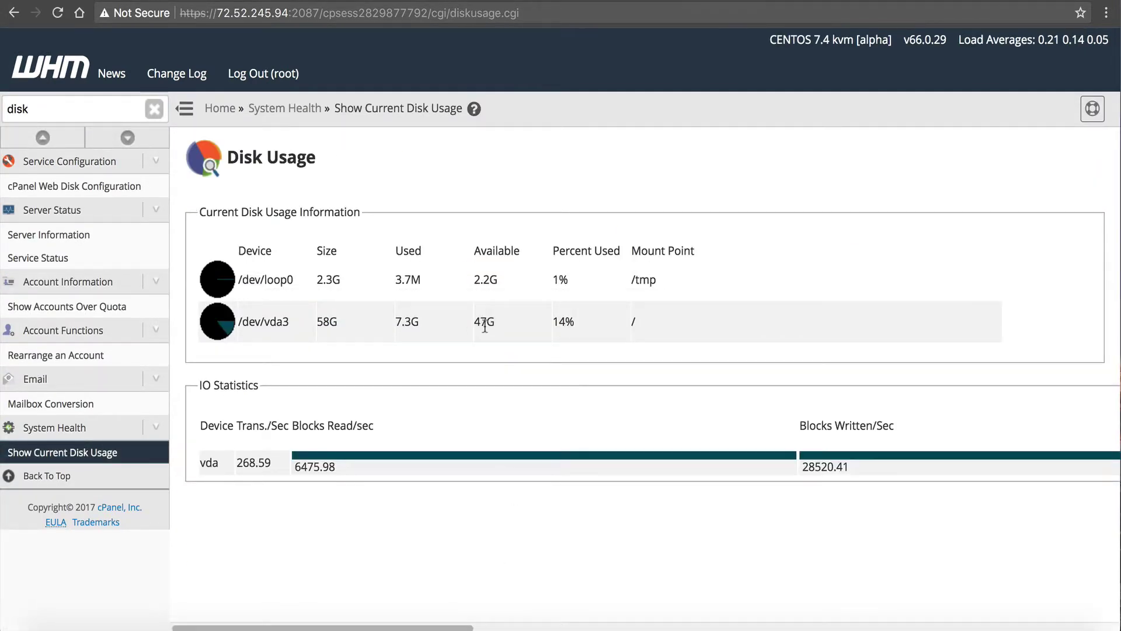
double_click(327, 322)
left_click(480, 312)
triple_click(85, 104)
type("se")
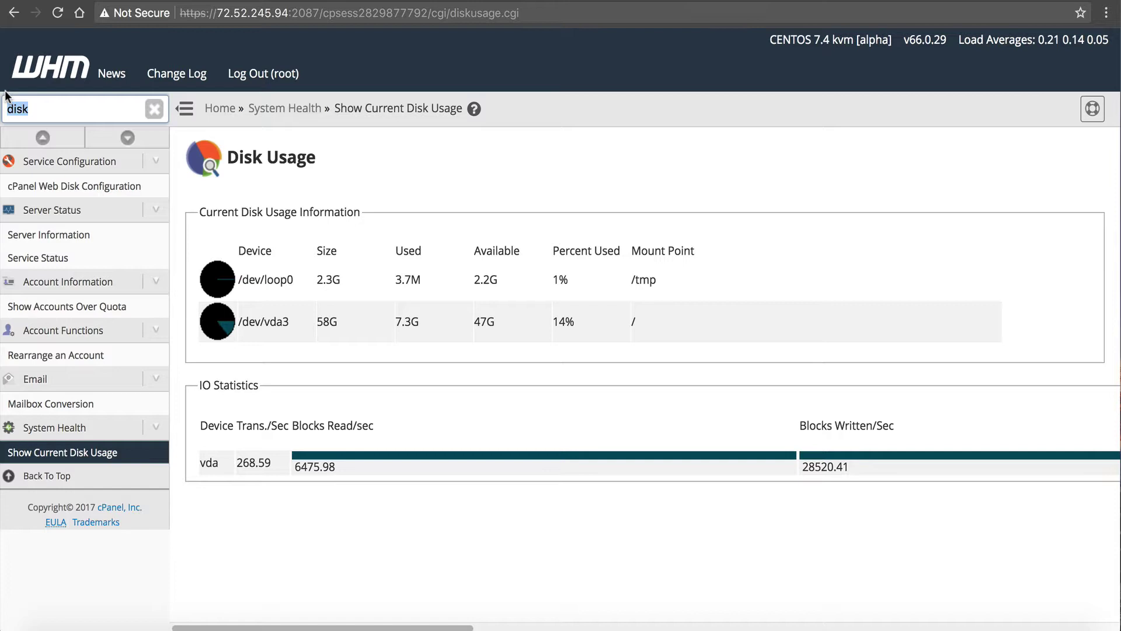
type("rver")
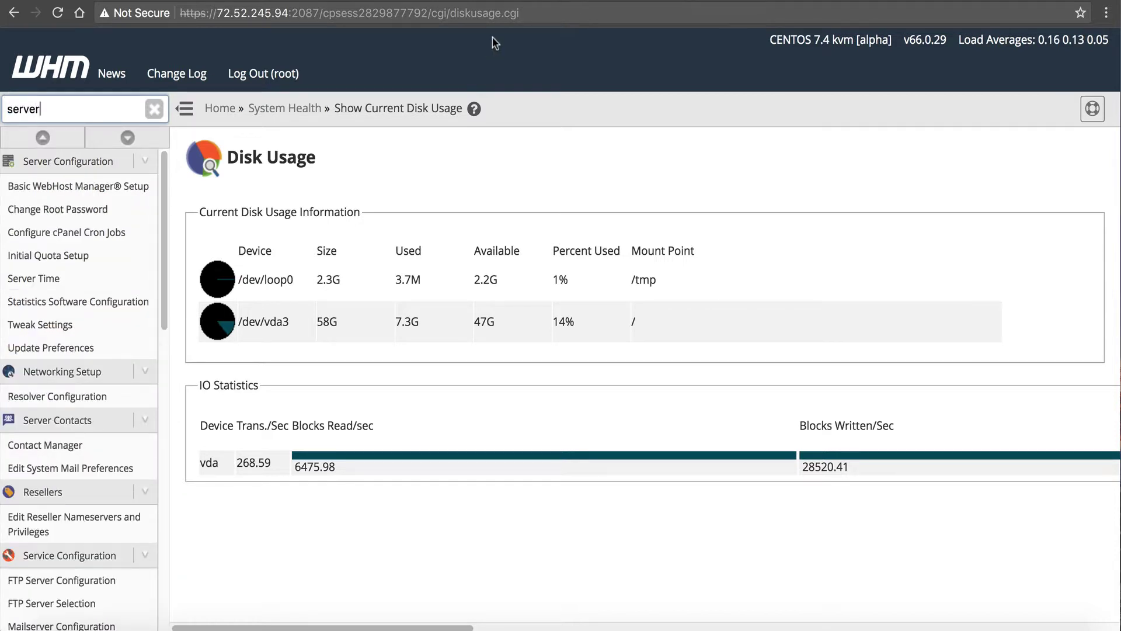
type(" sta")
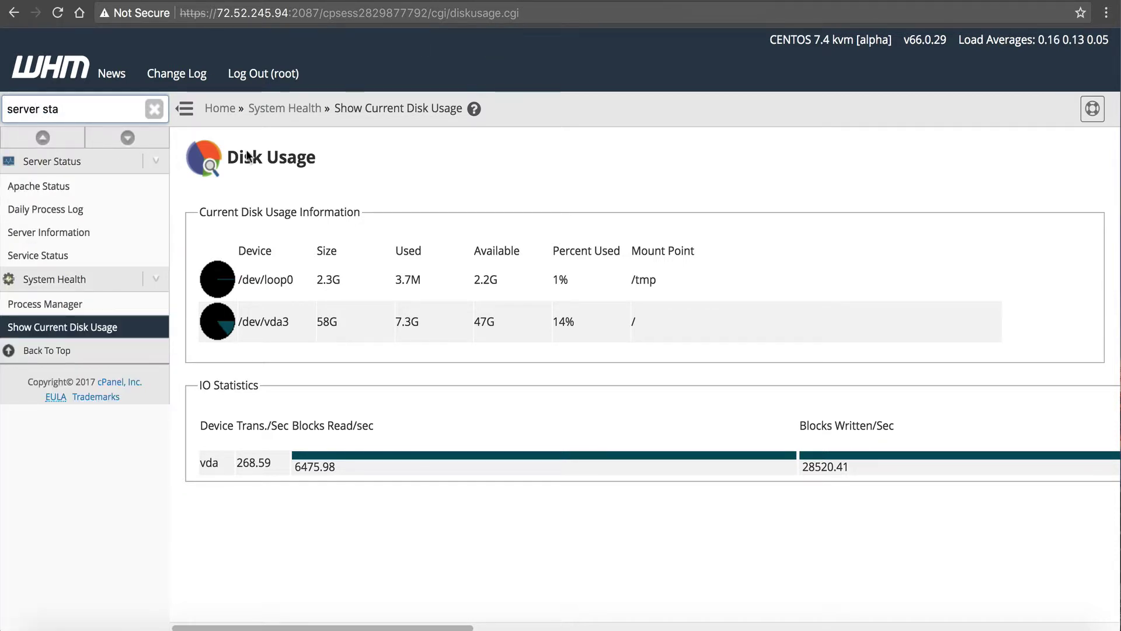
Step: Open Service Status and confirm total memory of 4,033,620, then switch back to NameHero
left_click(5, 257)
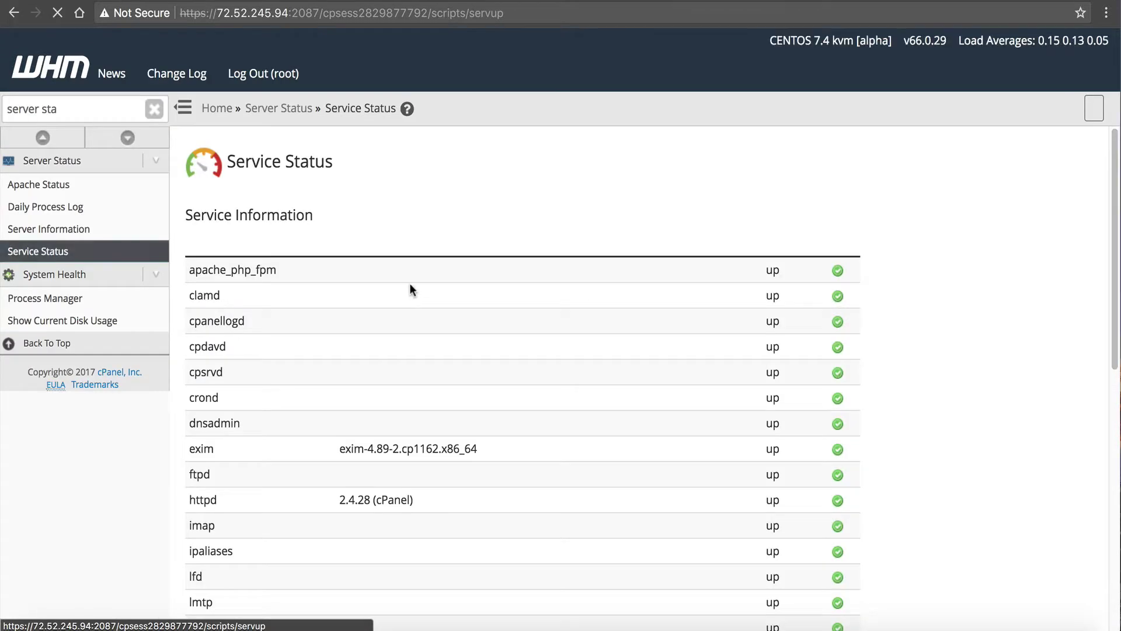
scroll(411, 281, "down", 9)
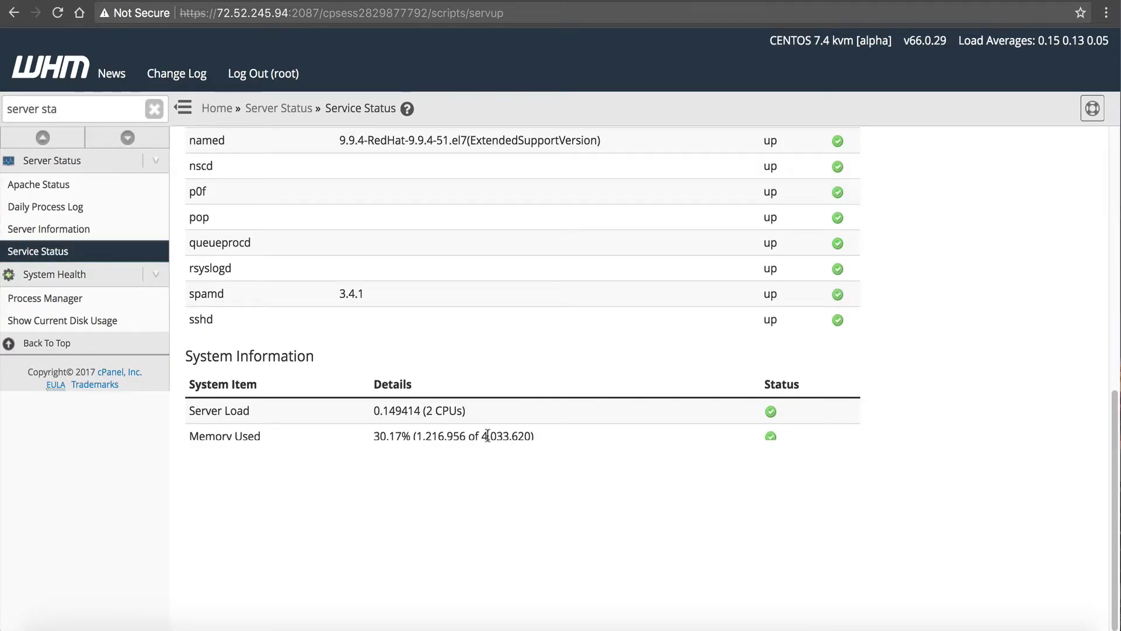
left_click_drag(481, 436, 537, 440)
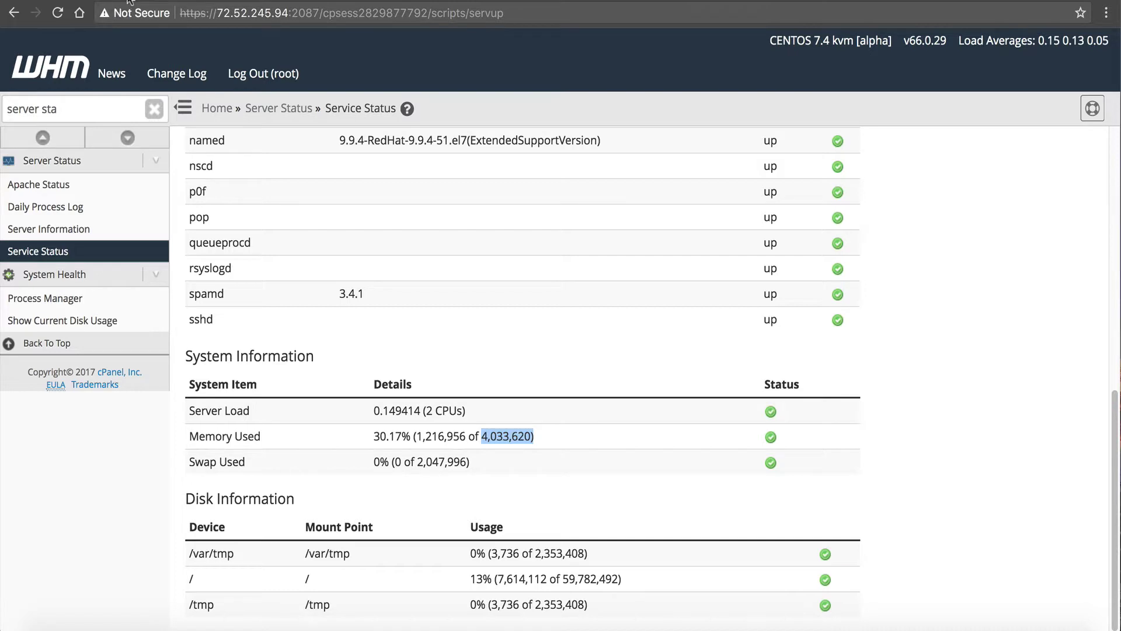
left_click(461, 2)
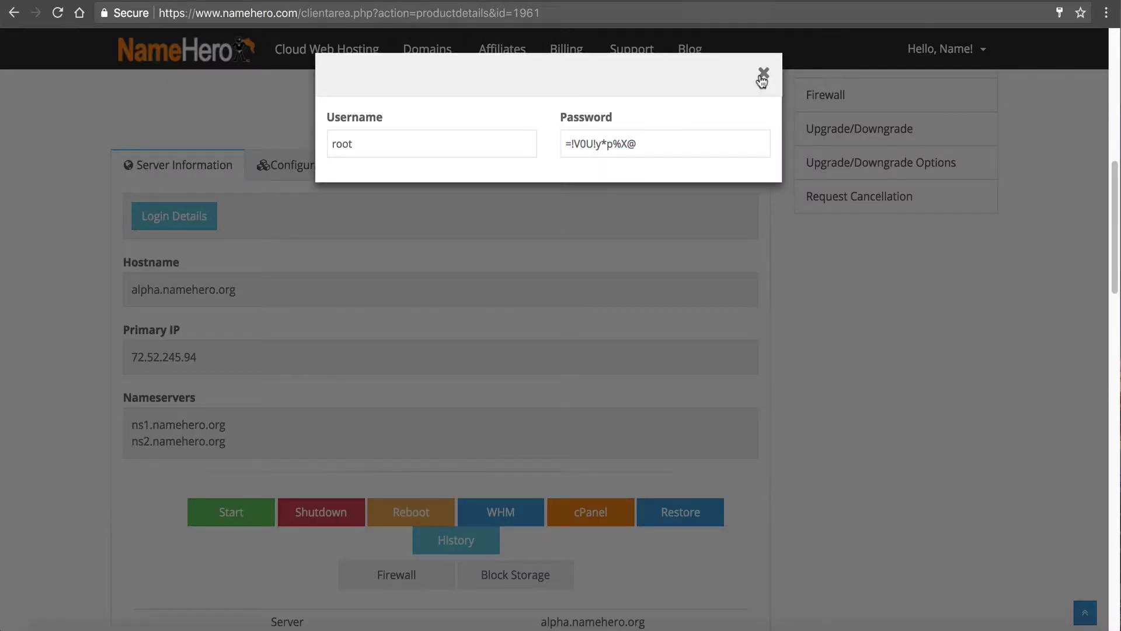
Step: Close the Login Details box and view the Hero 4GB page: $64.95 monthly, due 10/11/2018
left_click(762, 80)
scroll(555, 496, "down", 3)
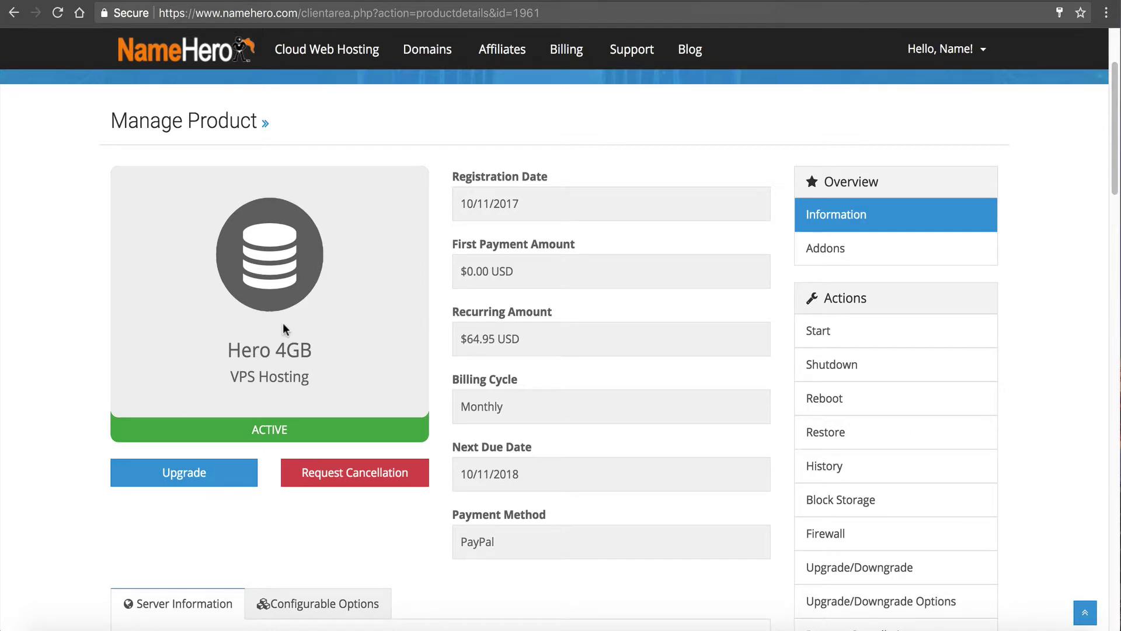
scroll(285, 327, "up", 3)
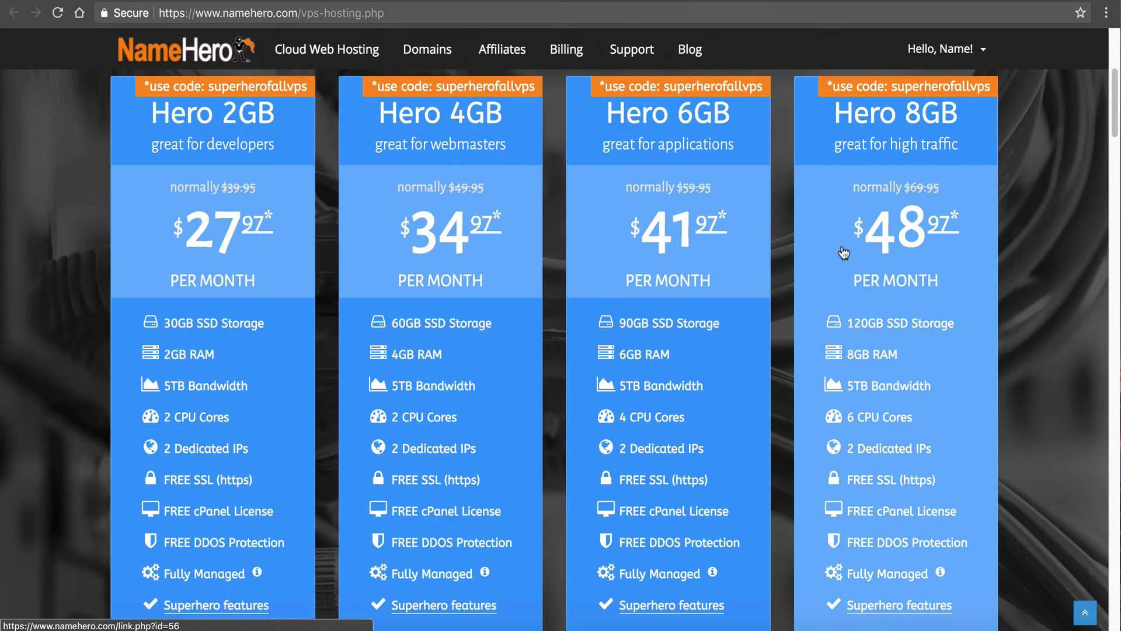
Step: Scroll the VPS pricing page to view the Hero 2GB–8GB plan cards ($27.97–$48.97/month)
scroll(841, 257, "up", 2)
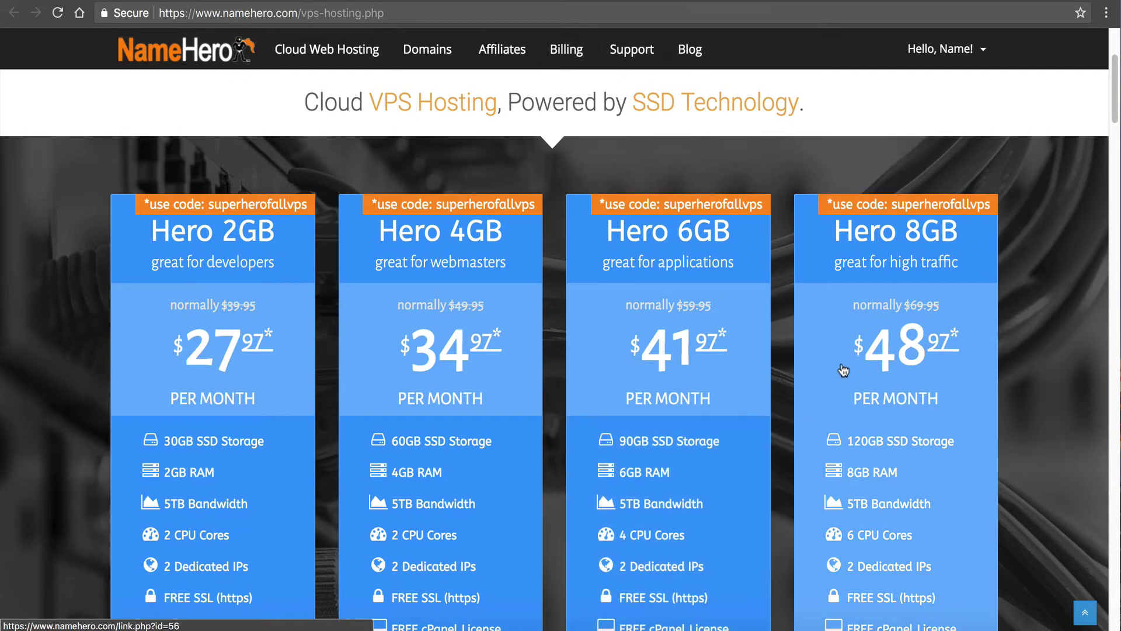
scroll(843, 369, "down", 2)
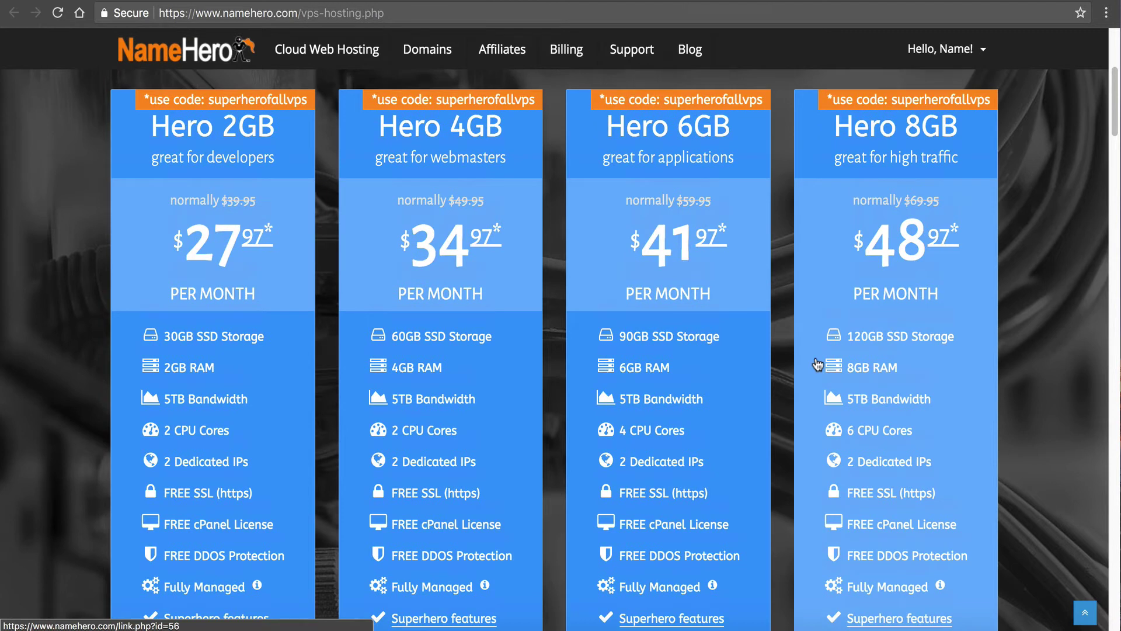